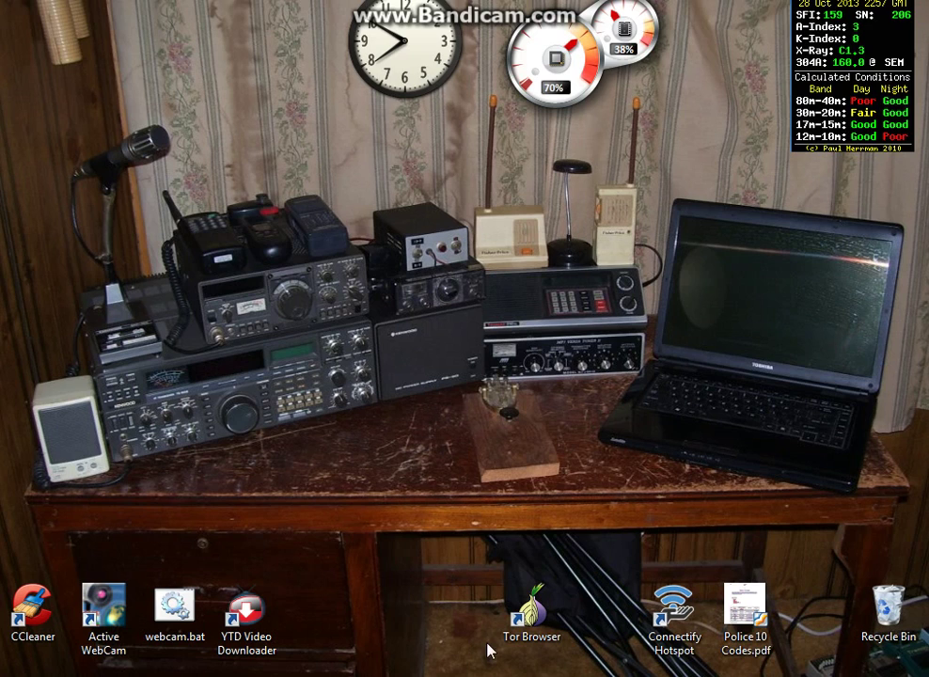
Open Ham Amateur Radio Contacts.accdb from the Downloads folder in Access
{"action": "mouse_move", "coordinate": [470, 673]}
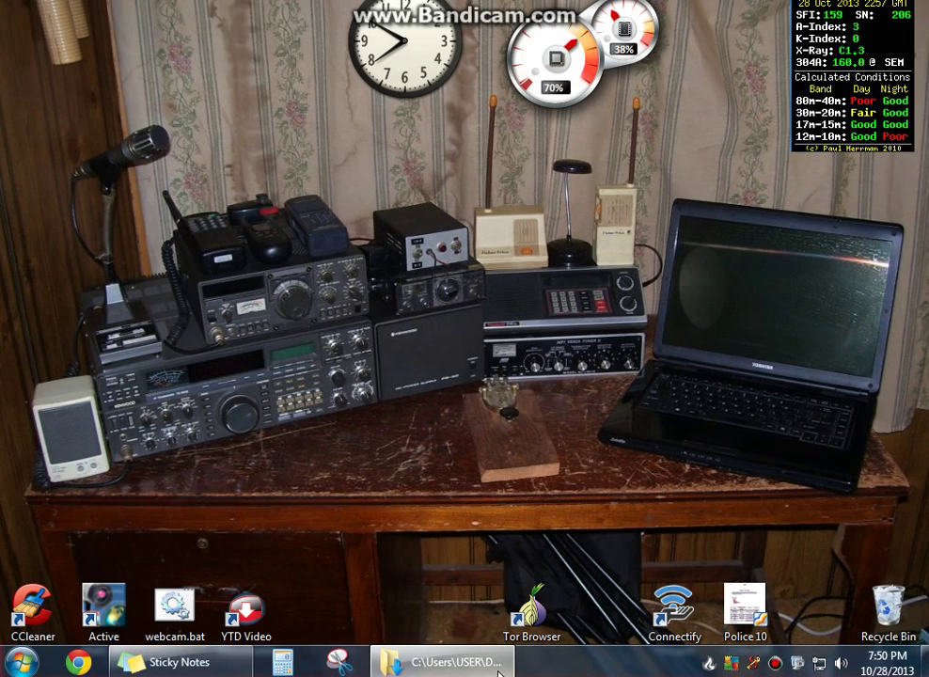
{"action": "left_click", "coordinate": [442, 663]}
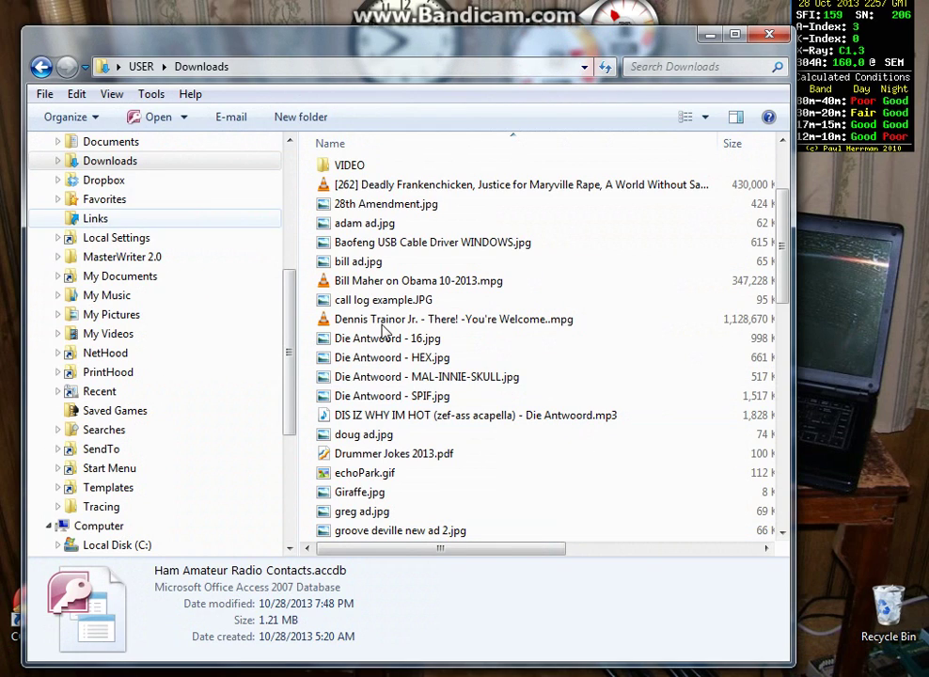
{"action": "left_click_drag", "start_coordinate": [784, 280], "coordinate": [780, 399]}
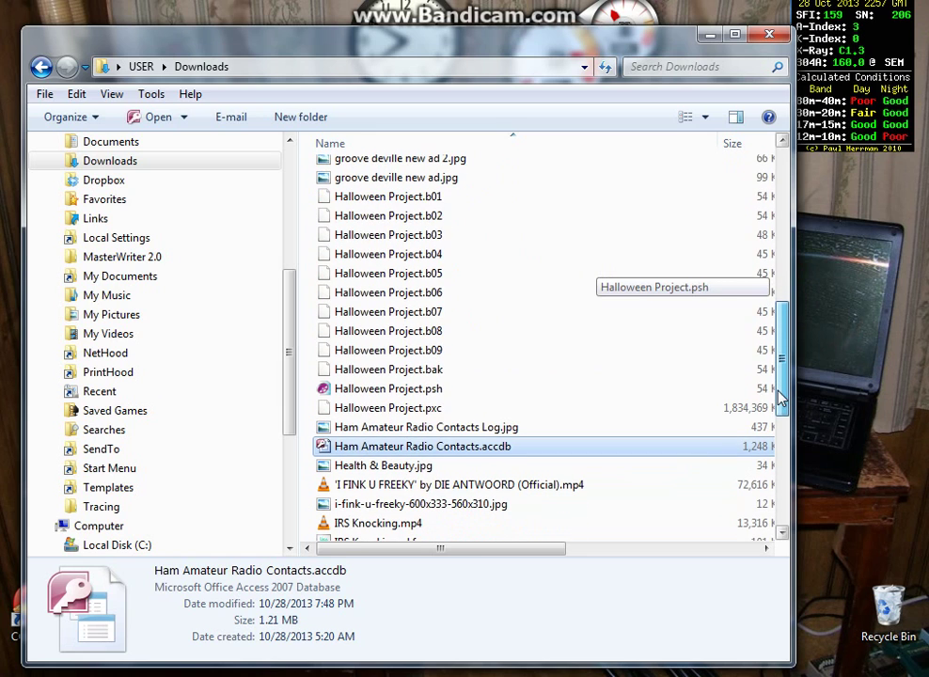
{"action": "left_click", "coordinate": [411, 450]}
{"action": "double_click", "coordinate": [410, 449]}
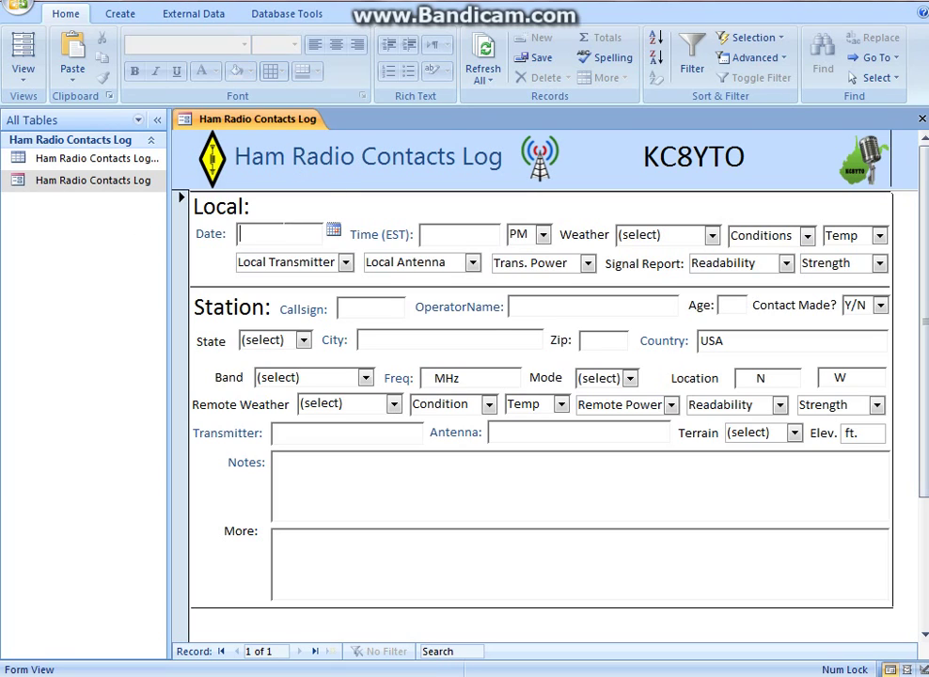
Fill the contact date with today, 10/28/2013, and the time as 10:30 AM
{"action": "left_click", "coordinate": [335, 231]}
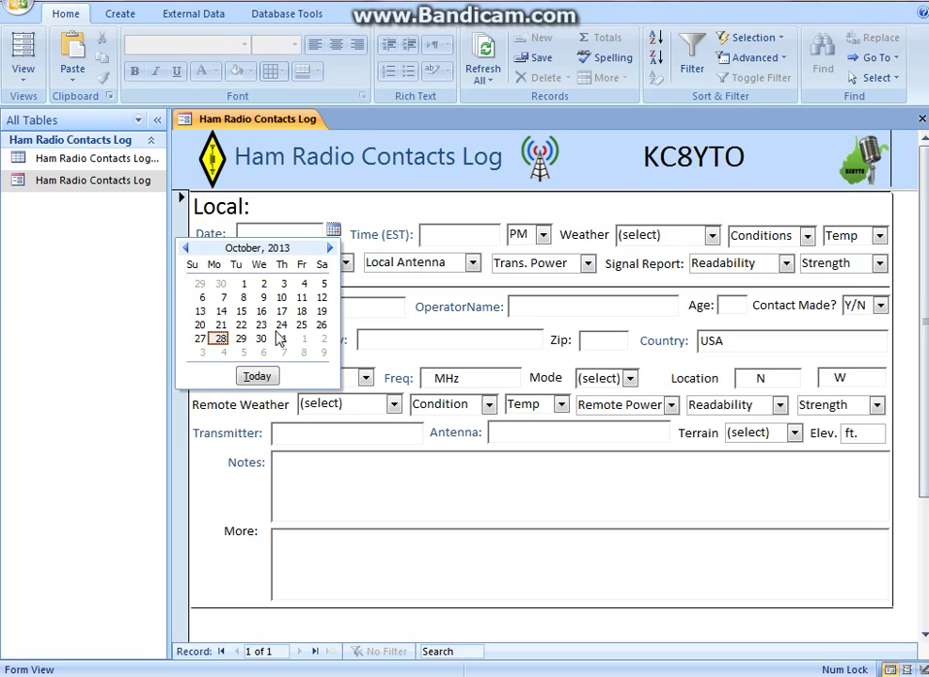
{"action": "left_click", "coordinate": [256, 376]}
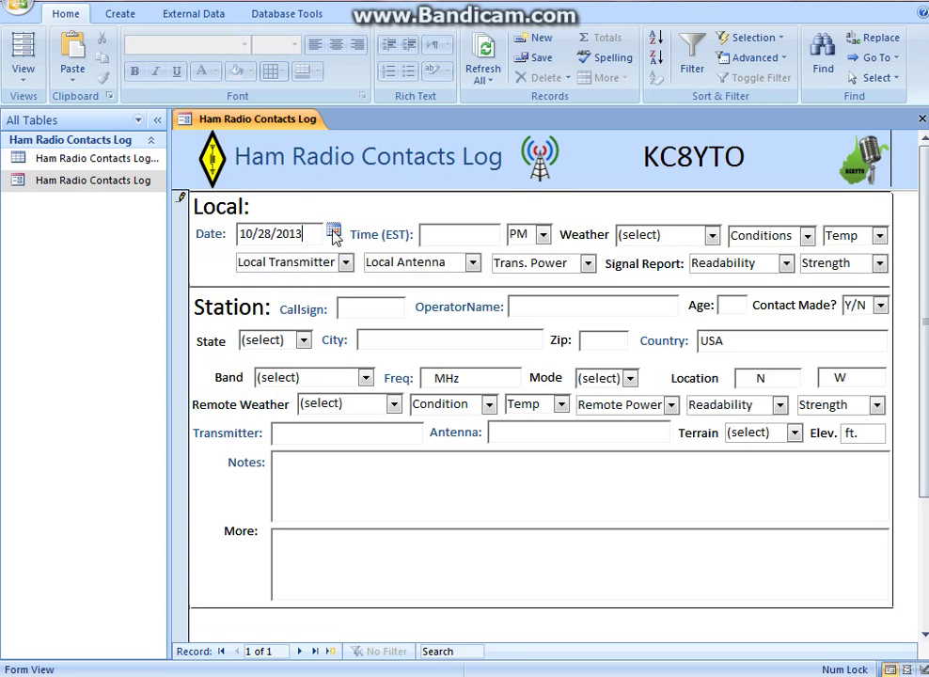
{"action": "left_click", "coordinate": [445, 231]}
{"action": "left_click", "coordinate": [542, 235]}
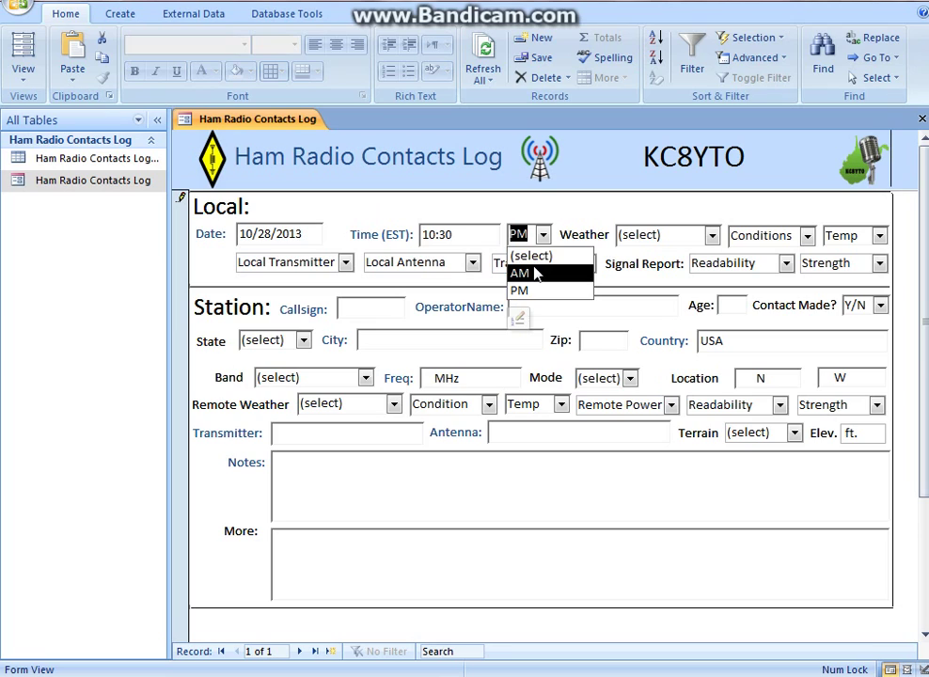
{"action": "left_click", "coordinate": [539, 273]}
{"action": "left_click", "coordinate": [393, 235]}
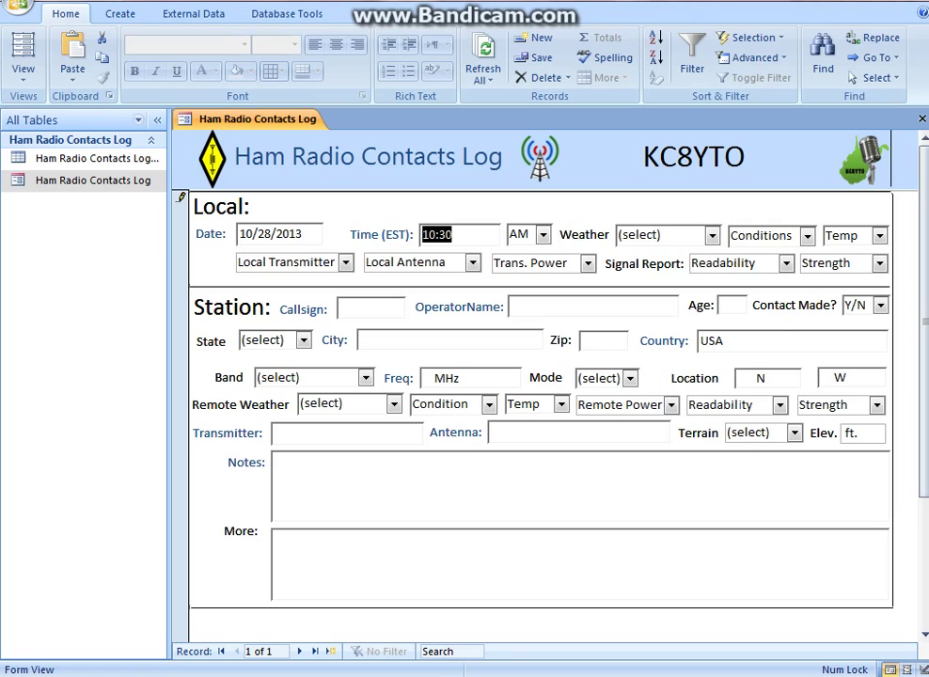
{"action": "left_click", "coordinate": [616, 158]}
{"action": "left_click", "coordinate": [396, 490]}
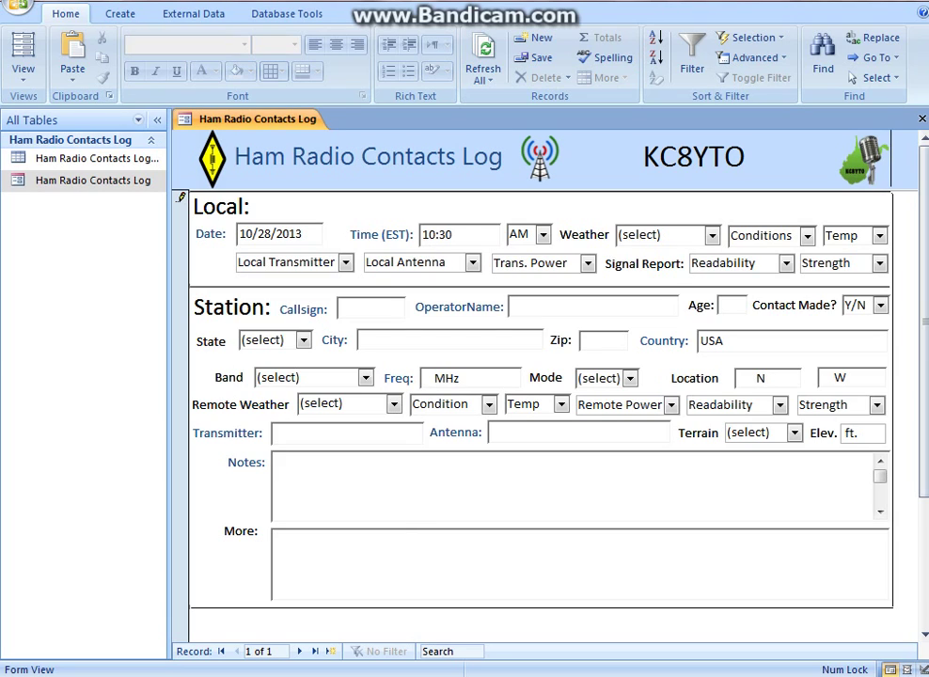
{"action": "left_click", "coordinate": [430, 224]}
Set the local weather to Cloudy, Calm, temperature 65
{"action": "left_click", "coordinate": [712, 235]}
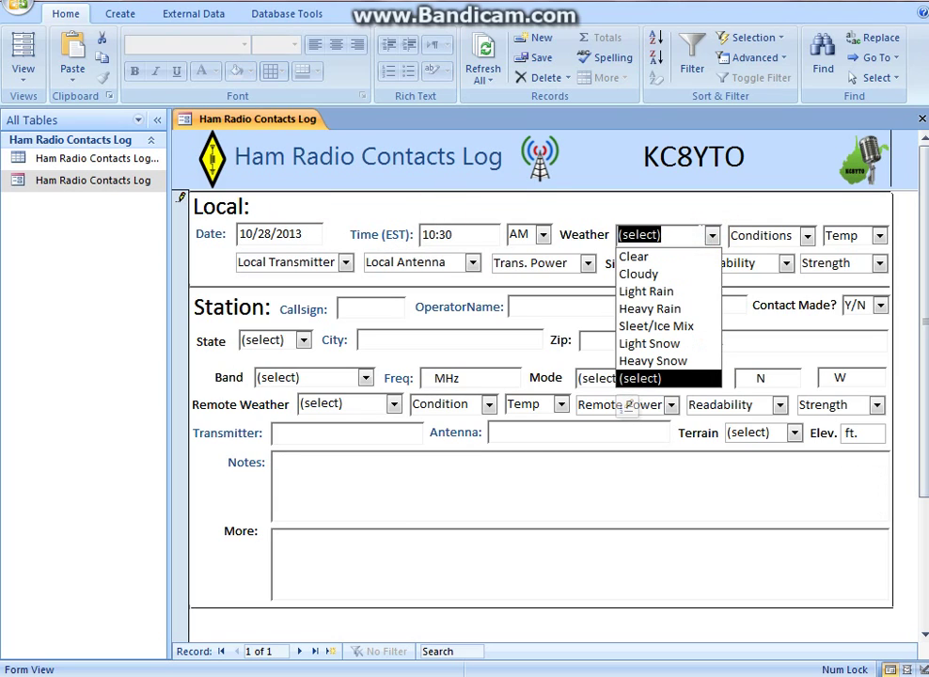
{"action": "left_click", "coordinate": [697, 273]}
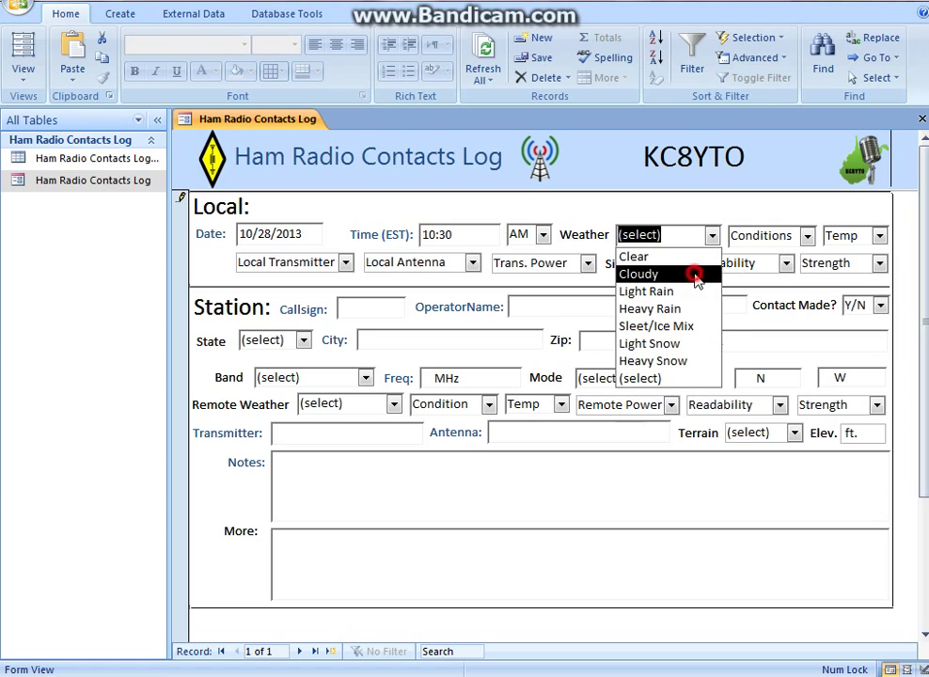
{"action": "left_click", "coordinate": [808, 236]}
{"action": "left_click", "coordinate": [783, 258]}
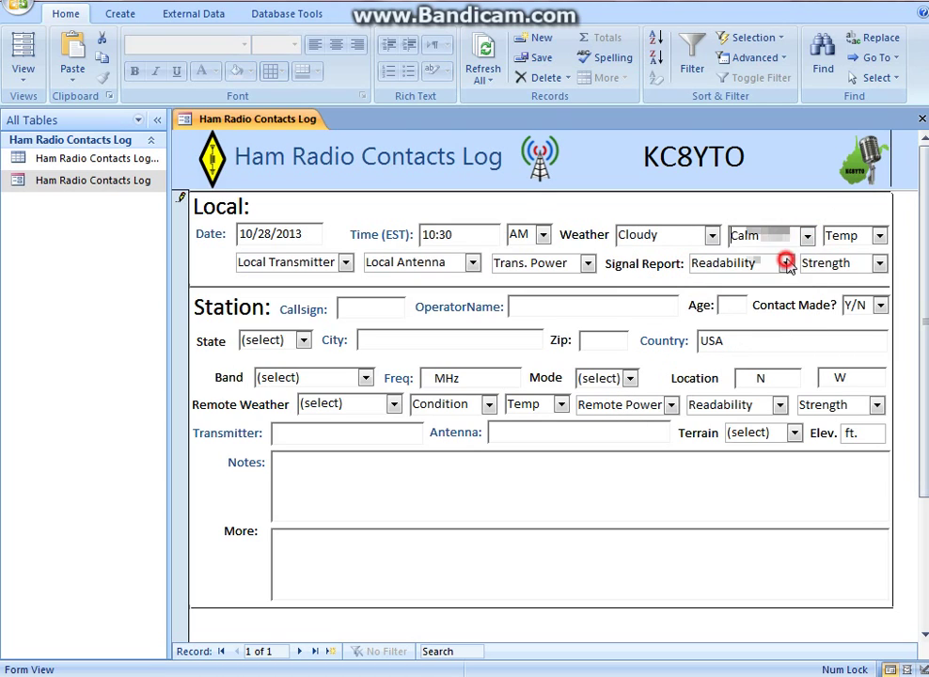
{"action": "left_click", "coordinate": [881, 236]}
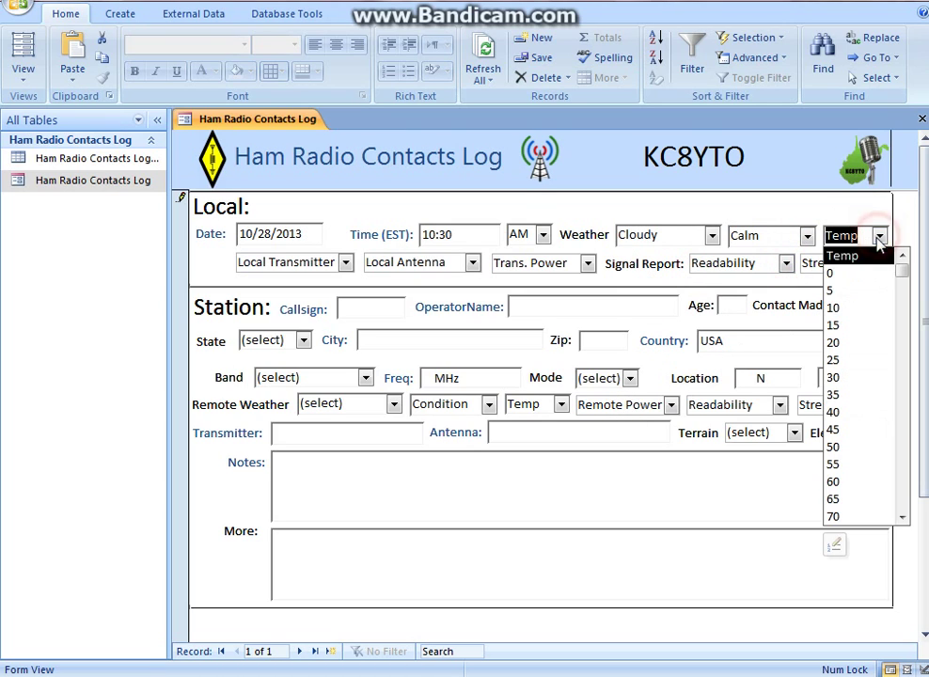
{"action": "left_click", "coordinate": [837, 499]}
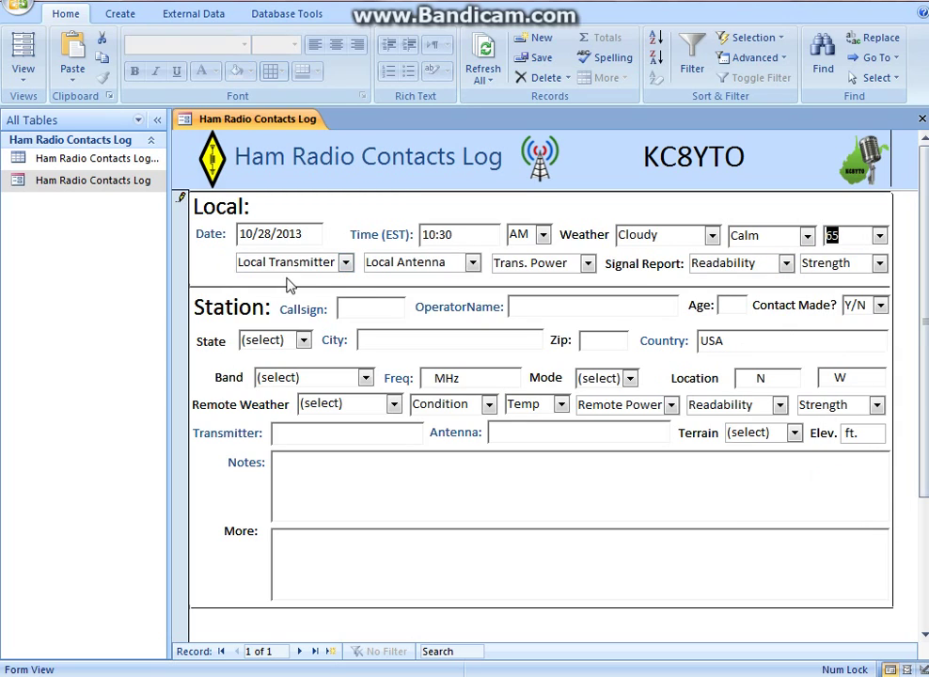
Choose the Kenwood TS-940S, 65' Dipole 1/2~ antenna and 100 W, then start the callsign
{"action": "left_click", "coordinate": [345, 262]}
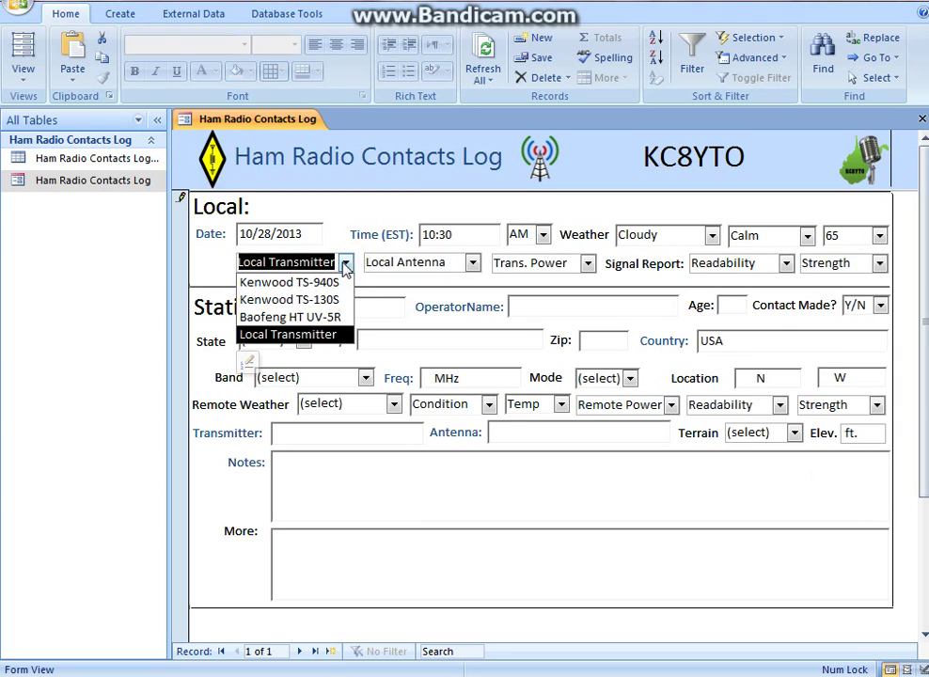
{"action": "left_click", "coordinate": [336, 283]}
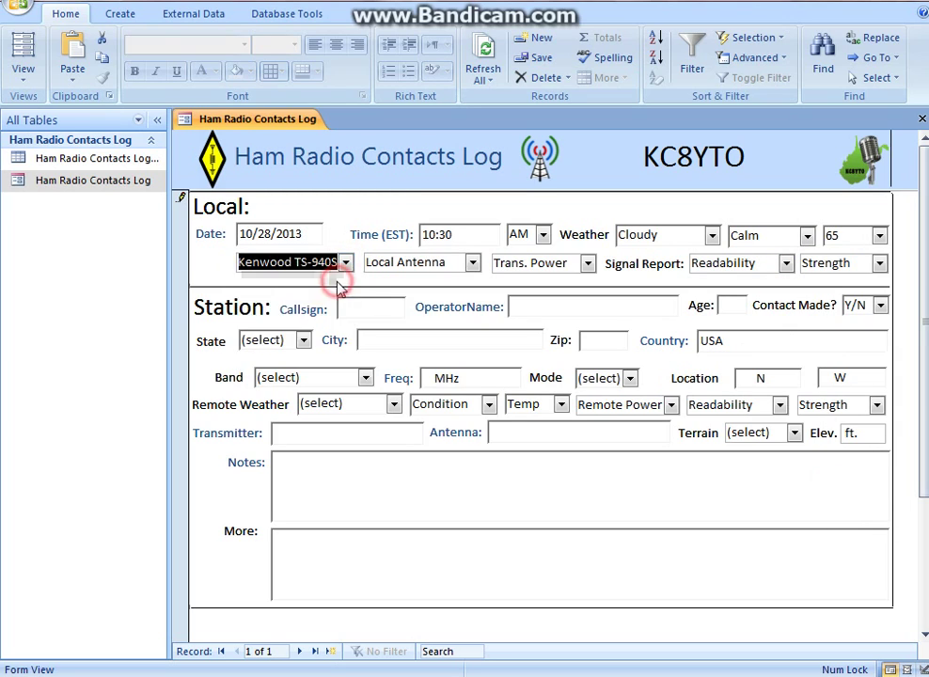
{"action": "left_click", "coordinate": [473, 264]}
{"action": "left_click", "coordinate": [467, 282]}
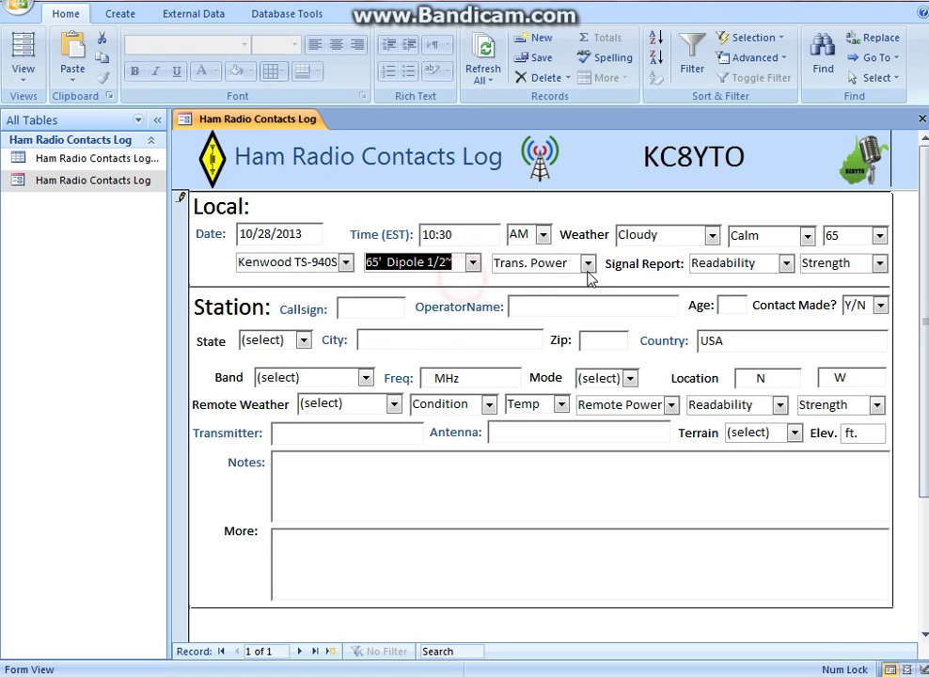
{"action": "left_click", "coordinate": [588, 264]}
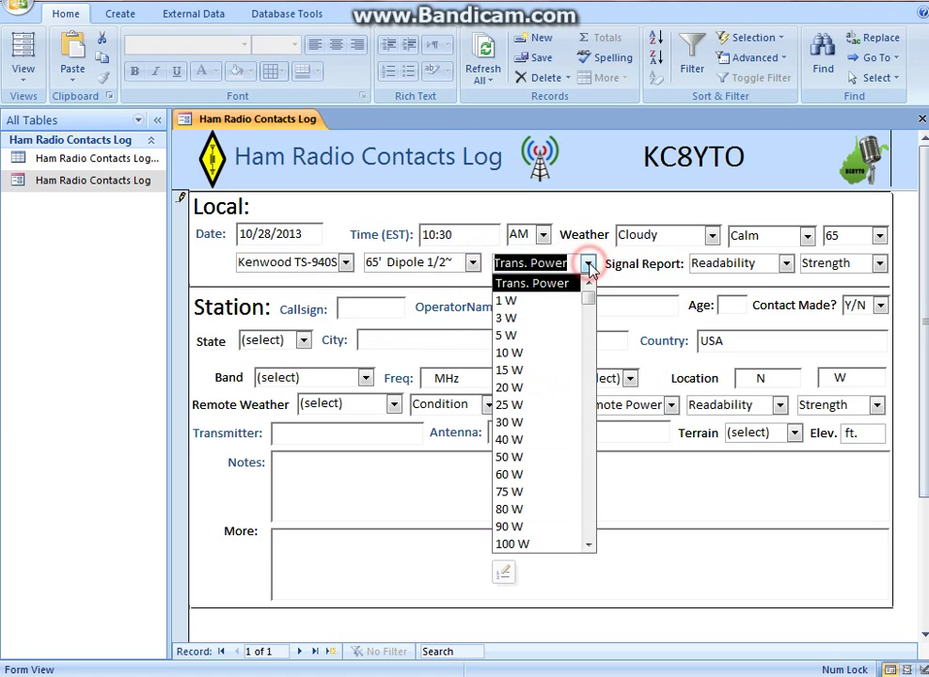
{"action": "left_click", "coordinate": [525, 544]}
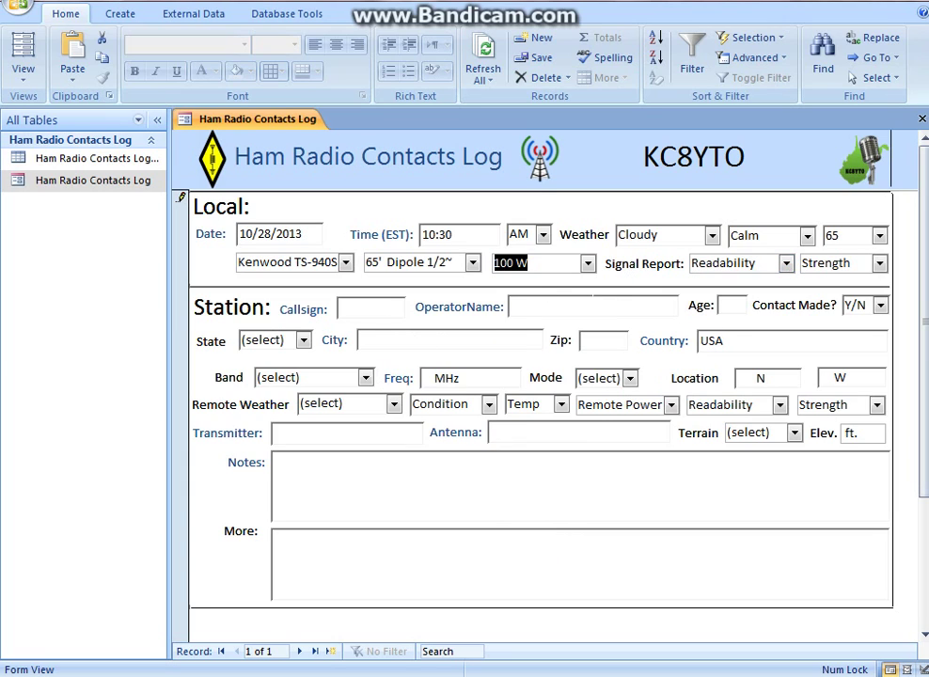
{"action": "left_click", "coordinate": [785, 263]}
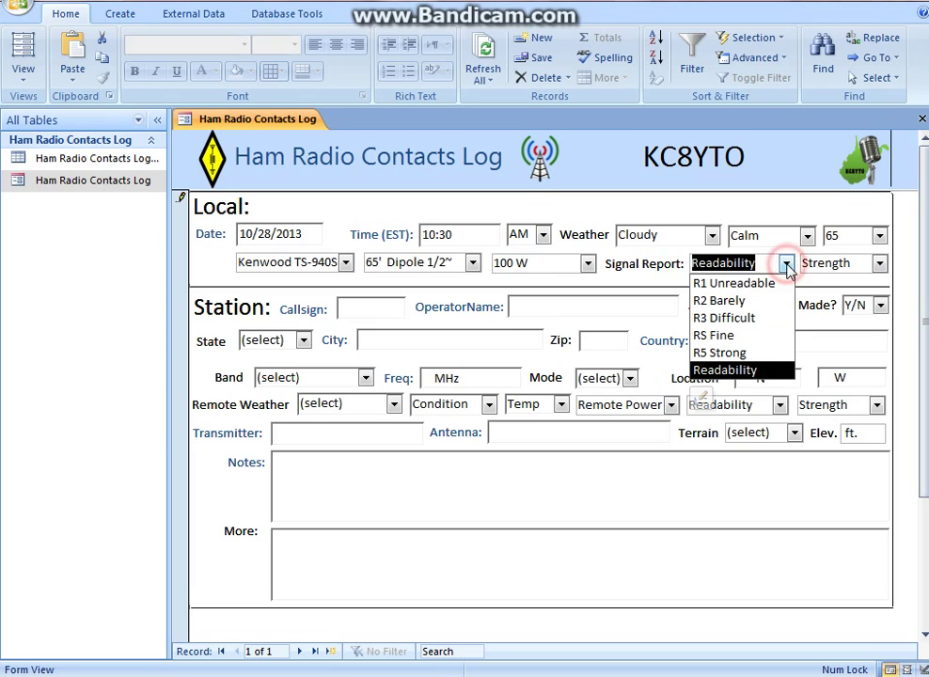
{"action": "left_click", "coordinate": [786, 263]}
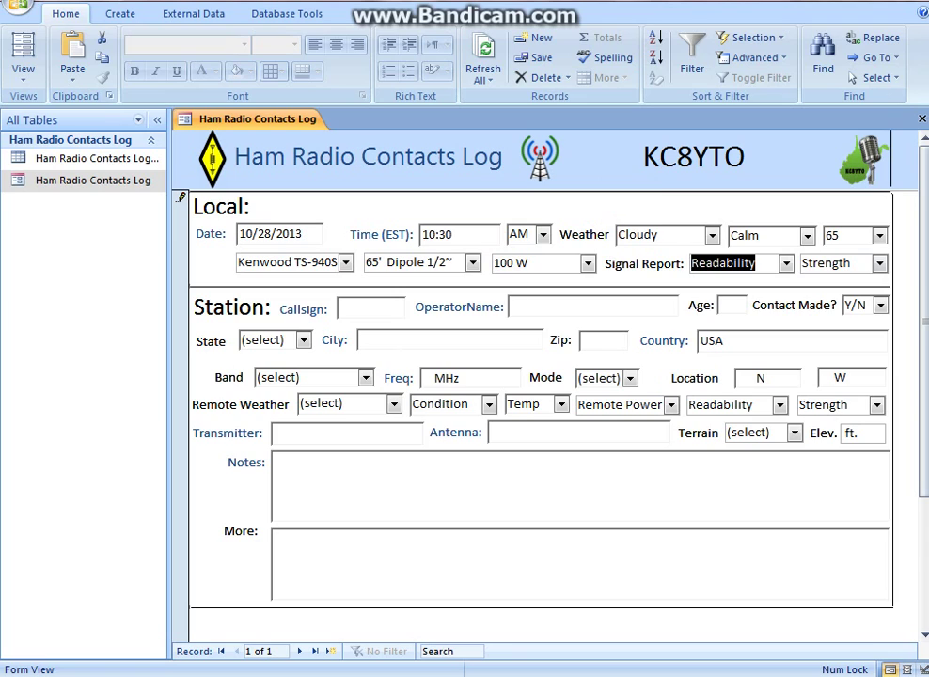
{"action": "left_click", "coordinate": [363, 308]}
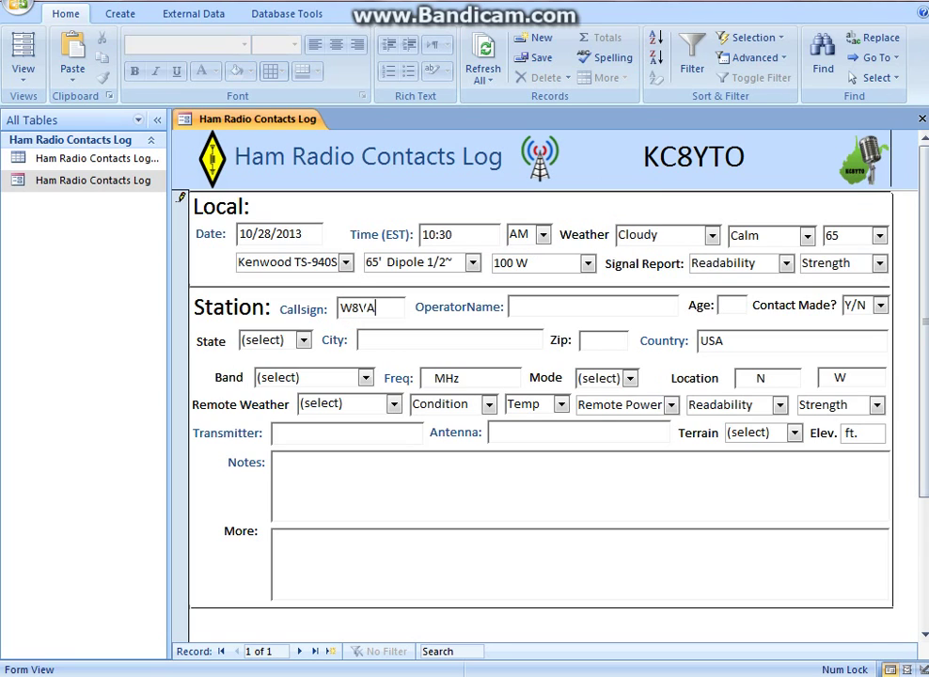
Enter the operator's name and mark Contact Made? as Yes
{"action": "left_click", "coordinate": [549, 306]}
{"action": "type", "text": "H"}
{"action": "key", "text": "BackSpace"}
{"action": "type", "text": "Joe"}
{"action": "left_click", "coordinate": [731, 305]}
{"action": "left_click_drag", "start_coordinate": [548, 313], "coordinate": [509, 316]}
{"action": "type", "text": "Elmer"}
{"action": "left_click", "coordinate": [881, 305]}
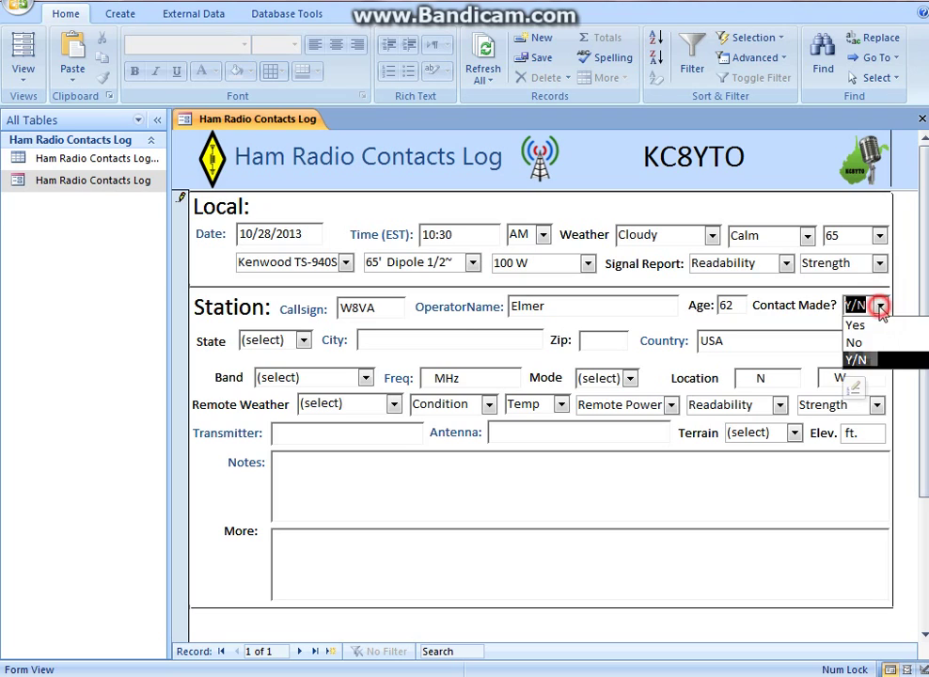
{"action": "left_click", "coordinate": [867, 325]}
Set the state to WV, the city to Huntington, and enter the zip code
{"action": "left_click", "coordinate": [303, 339]}
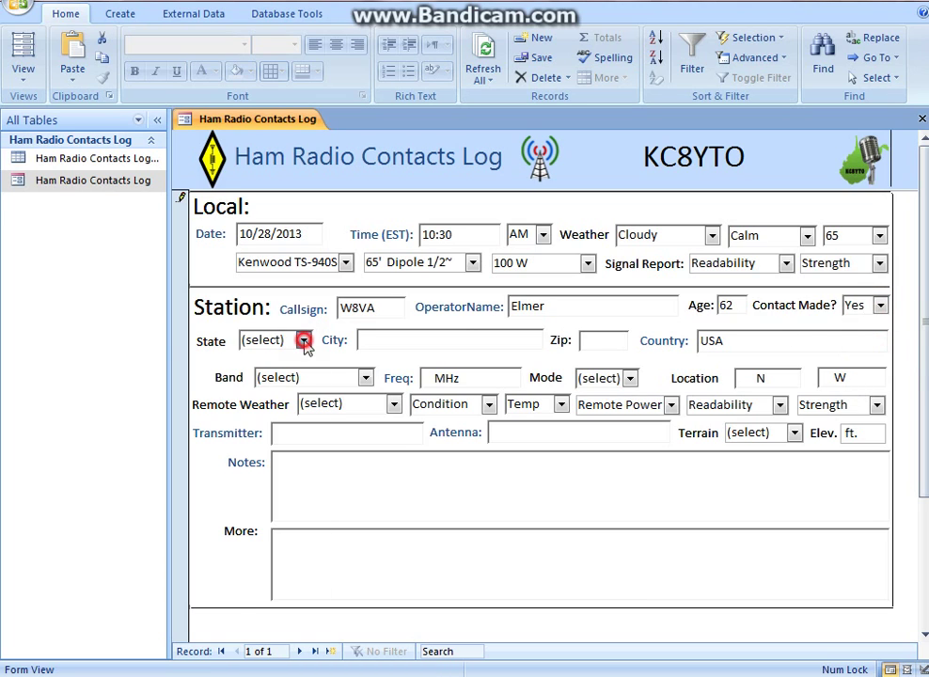
{"action": "left_click_drag", "start_coordinate": [317, 379], "coordinate": [305, 617]}
{"action": "left_click", "coordinate": [250, 481]}
{"action": "left_click", "coordinate": [391, 340]}
{"action": "type", "text": "Huntington"}
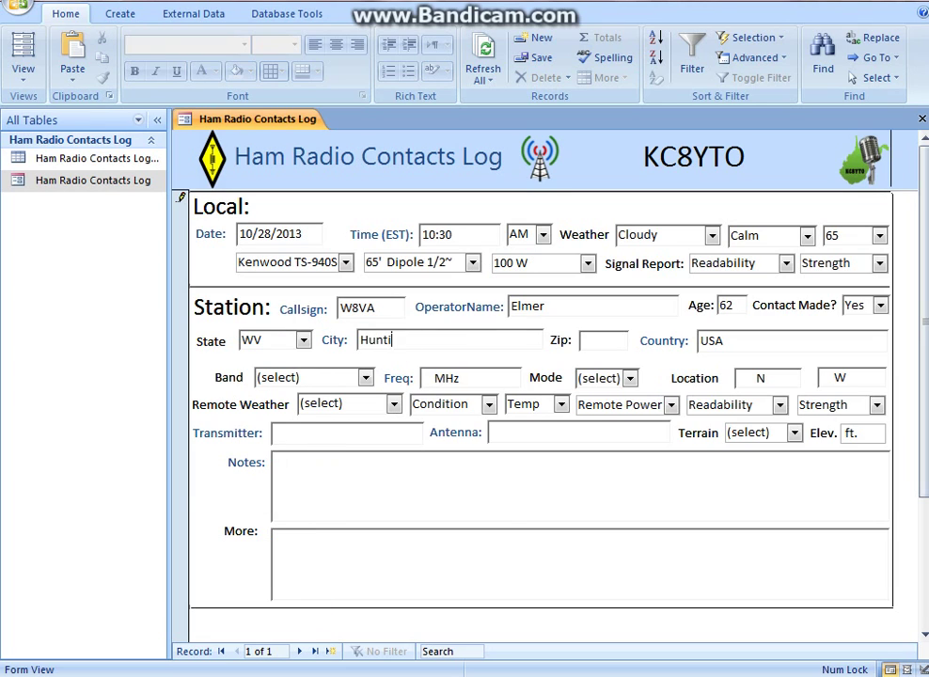
{"action": "left_click", "coordinate": [605, 339]}
{"action": "type", "text": "25705"}
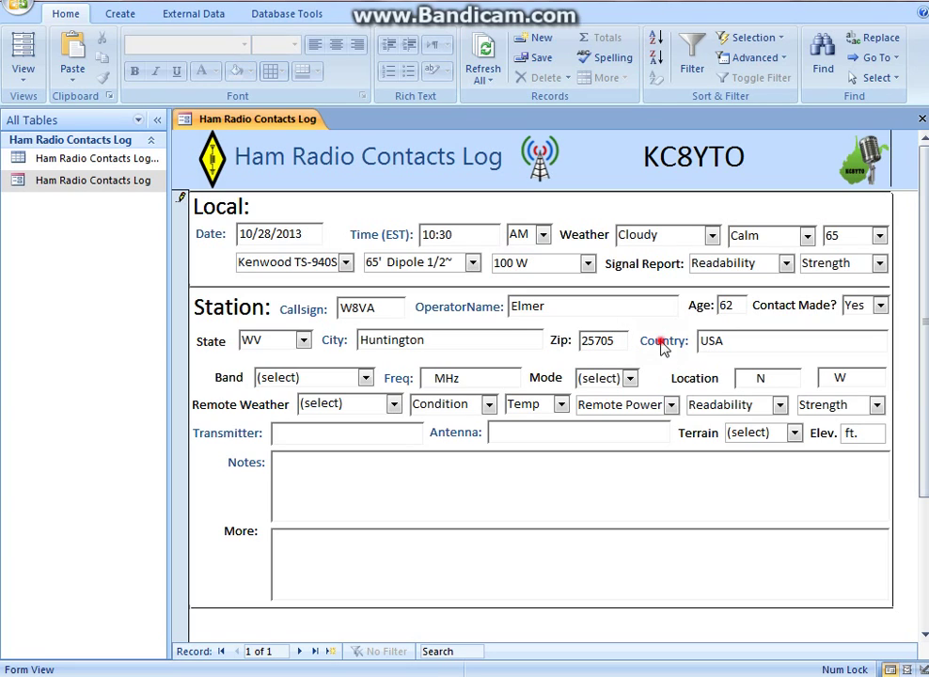
Overwrite the Country value USA with Guam, then reselect it for replacement
{"action": "left_click", "coordinate": [663, 342]}
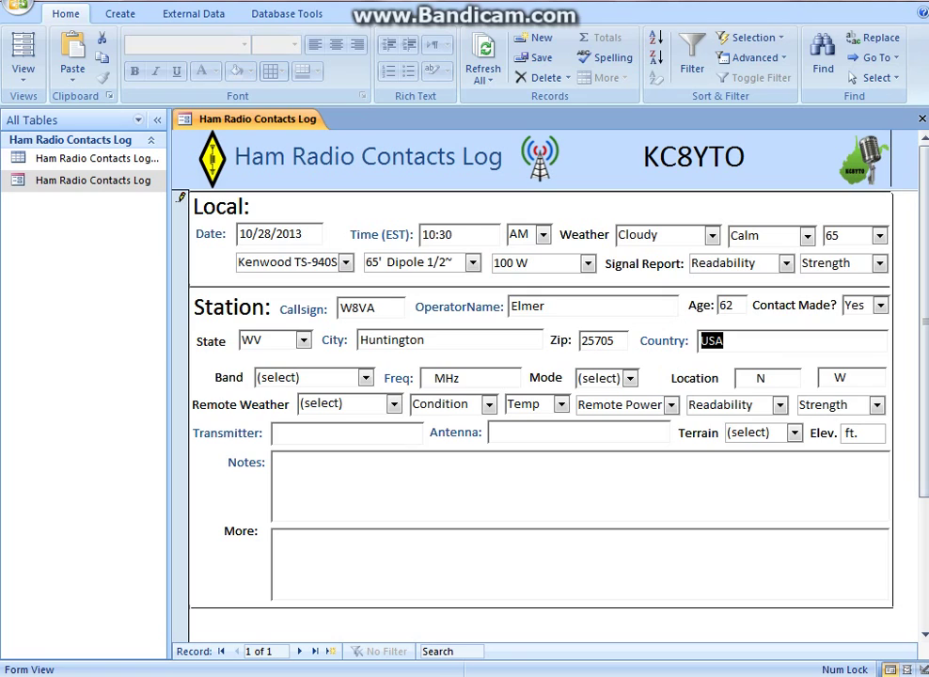
{"action": "left_click", "coordinate": [763, 342]}
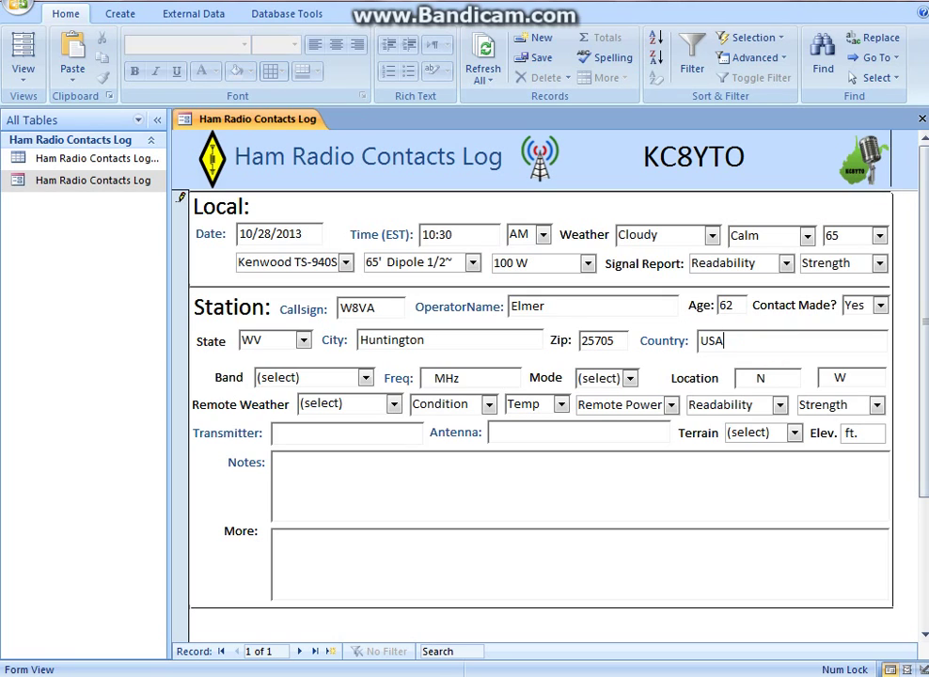
{"action": "double_click", "coordinate": [737, 341]}
{"action": "type", "text": "Guam"}
{"action": "double_click", "coordinate": [716, 341]}
Restore the country to USA and log band 2 mtr 144 MHz at 146.760 MHz
{"action": "type", "text": "USA"}
{"action": "left_click", "coordinate": [365, 377]}
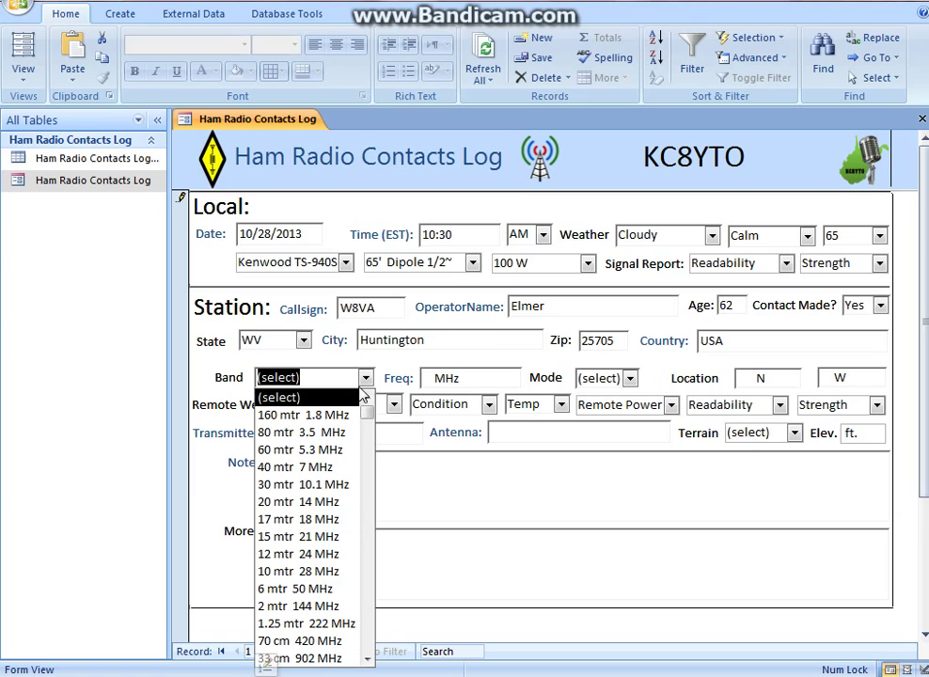
{"action": "left_click", "coordinate": [304, 606]}
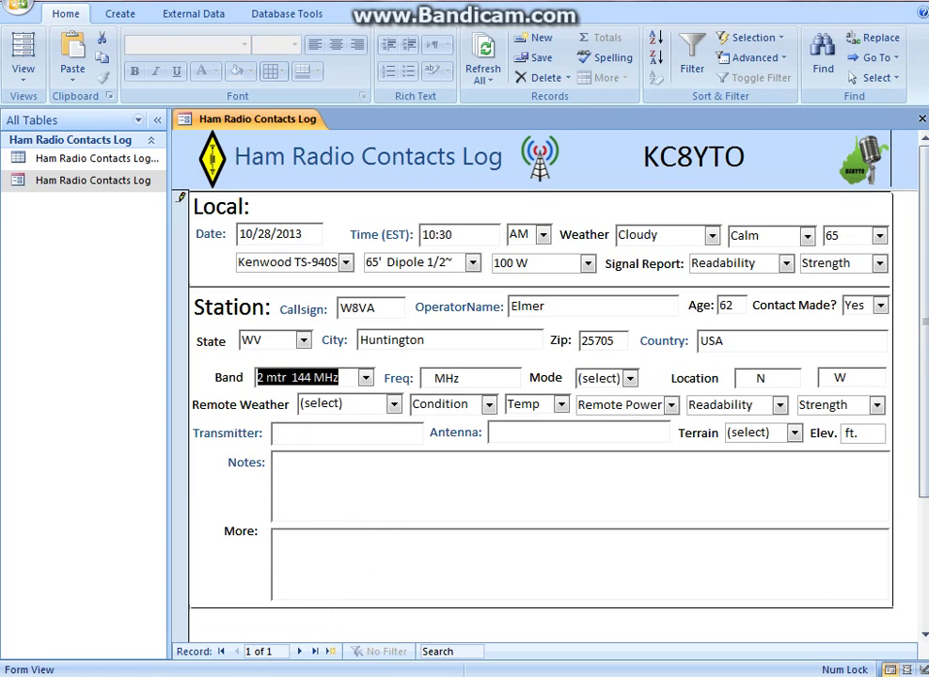
{"action": "left_click", "coordinate": [425, 378]}
{"action": "left_click", "coordinate": [426, 379]}
{"action": "type", "text": "146.760"}
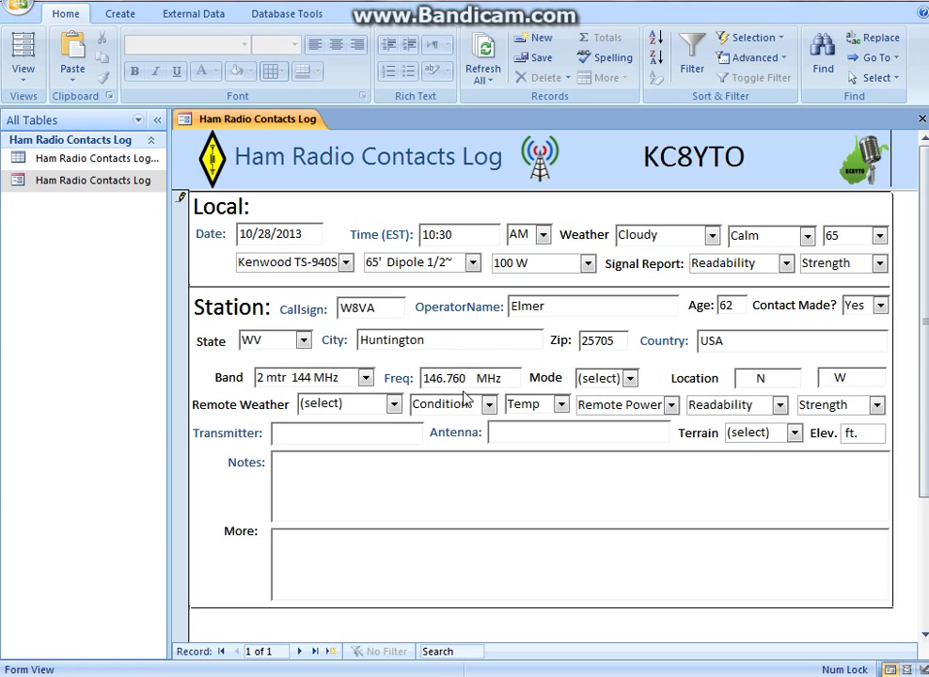
Write a note, replacing '-600 KHz offset - repeater' with '255 max characters'
{"action": "left_click", "coordinate": [286, 469]}
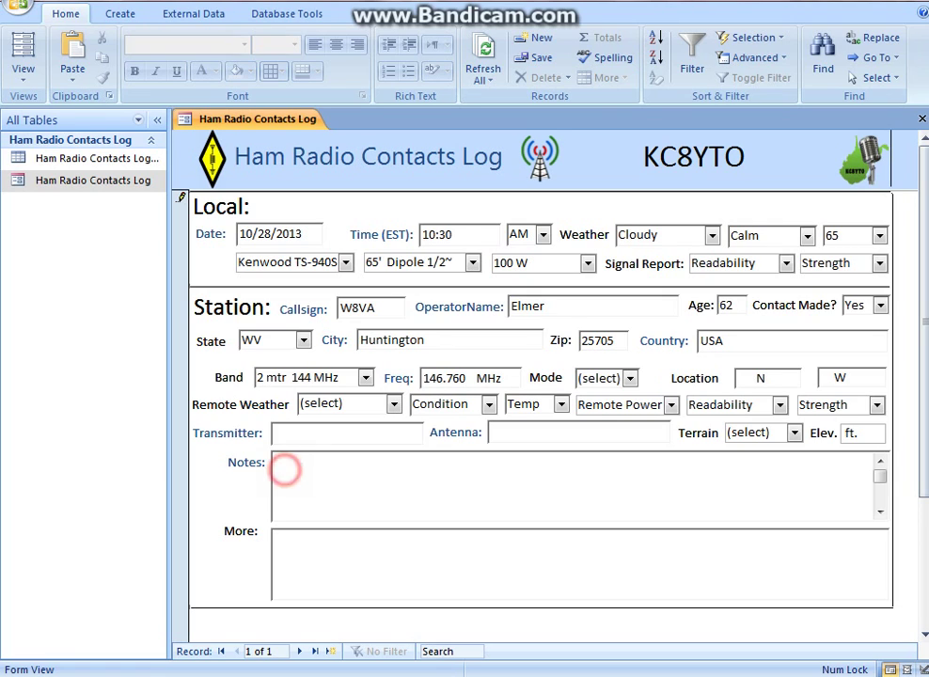
{"action": "type", "text": "-600 KHz offset"}
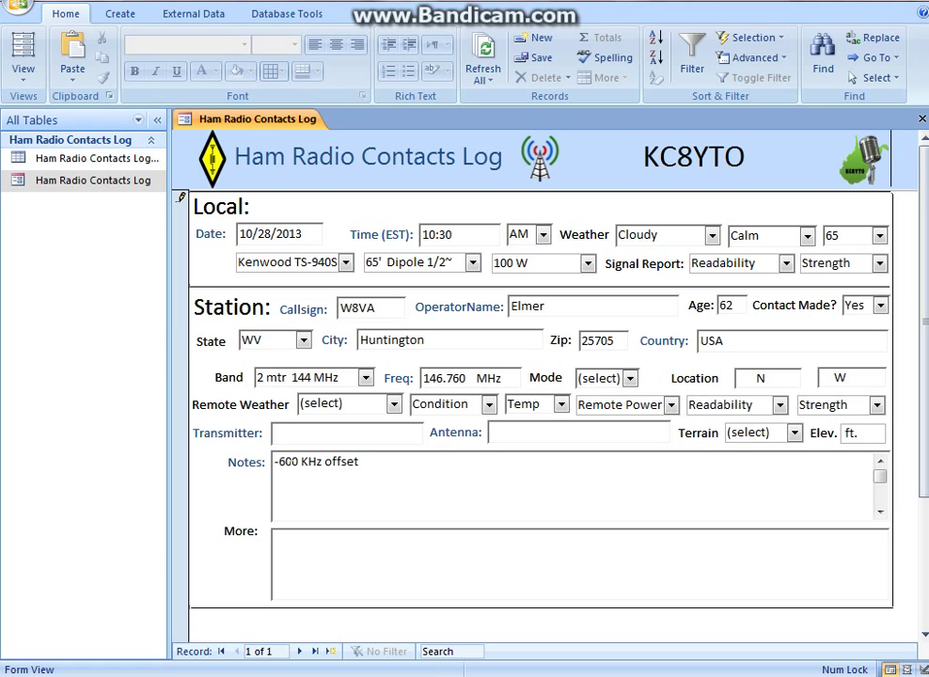
{"action": "type", "text": " - repeater"}
{"action": "left_click_drag", "start_coordinate": [438, 462], "coordinate": [275, 462]}
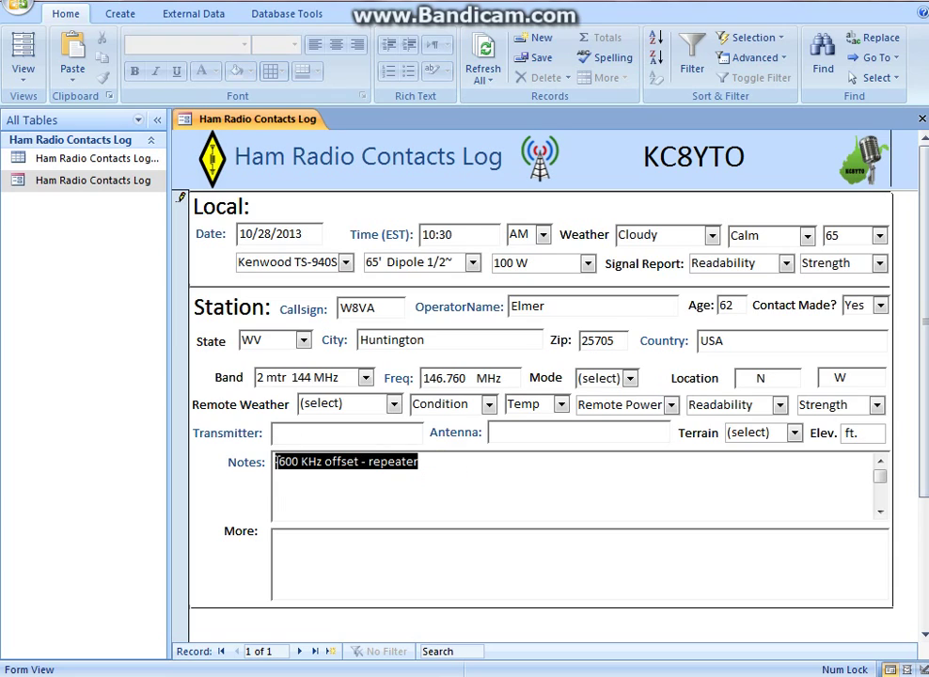
{"action": "type", "text": "255 max characters"}
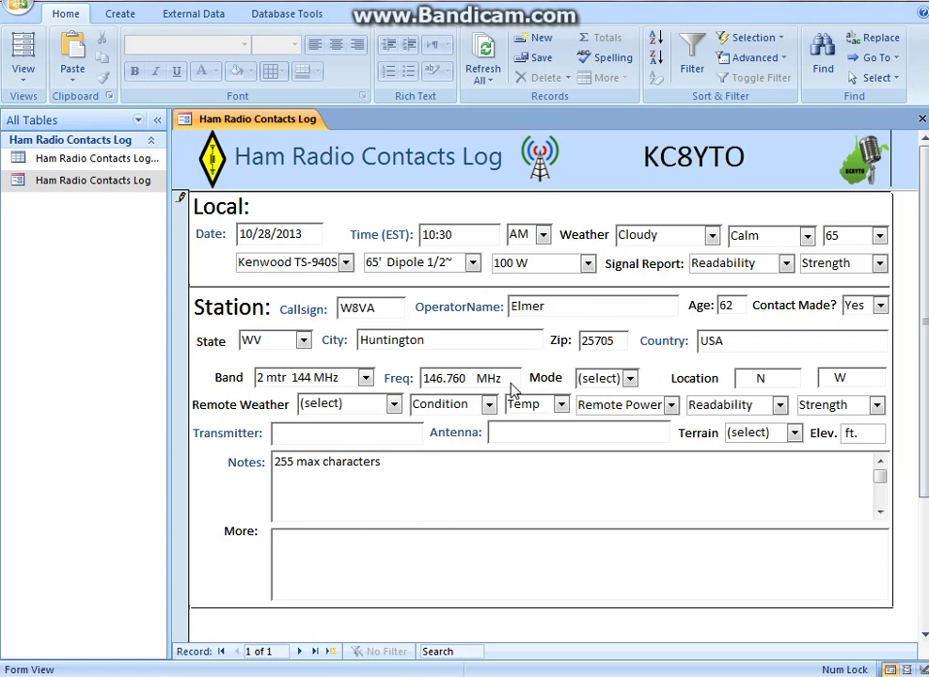
Set mode to AM and location to 33.23 N, 82.39 W
{"action": "left_click", "coordinate": [630, 377]}
{"action": "left_click", "coordinate": [591, 394]}
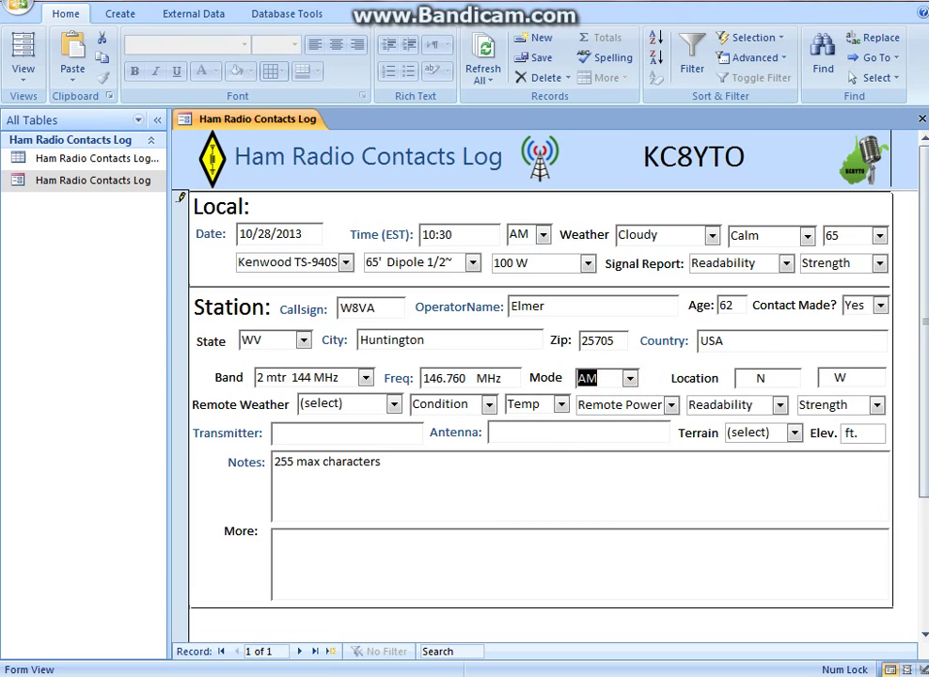
{"action": "left_click", "coordinate": [743, 377]}
{"action": "type", "text": "33 "}
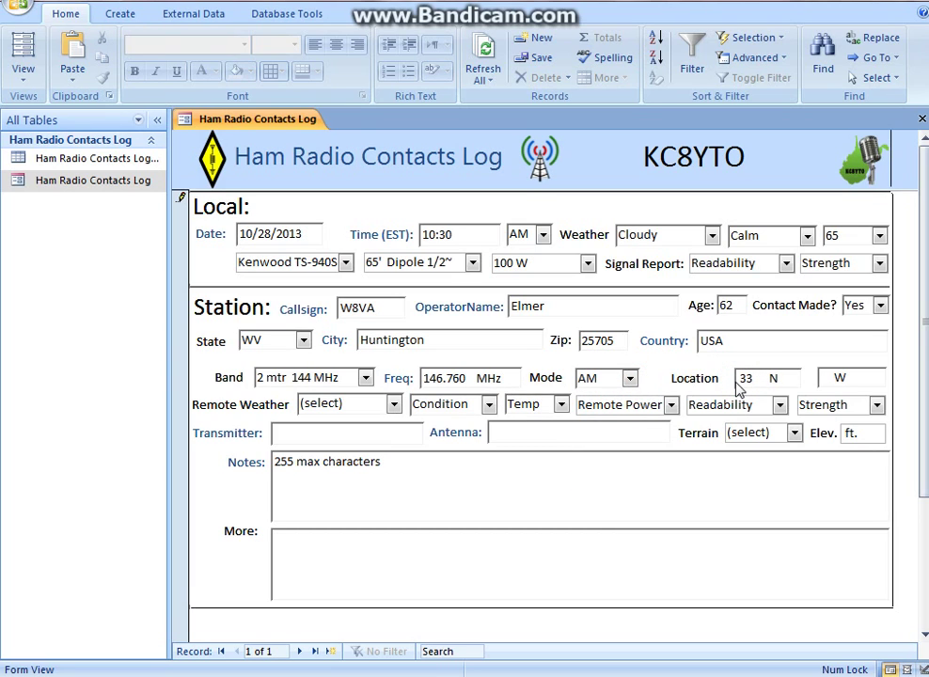
{"action": "type", "text": ".23"}
{"action": "left_click", "coordinate": [824, 378]}
{"action": "type", "text": "82.39"}
Set the remote weather to Clear, Breezy, temperature 70
{"action": "left_click", "coordinate": [396, 403]}
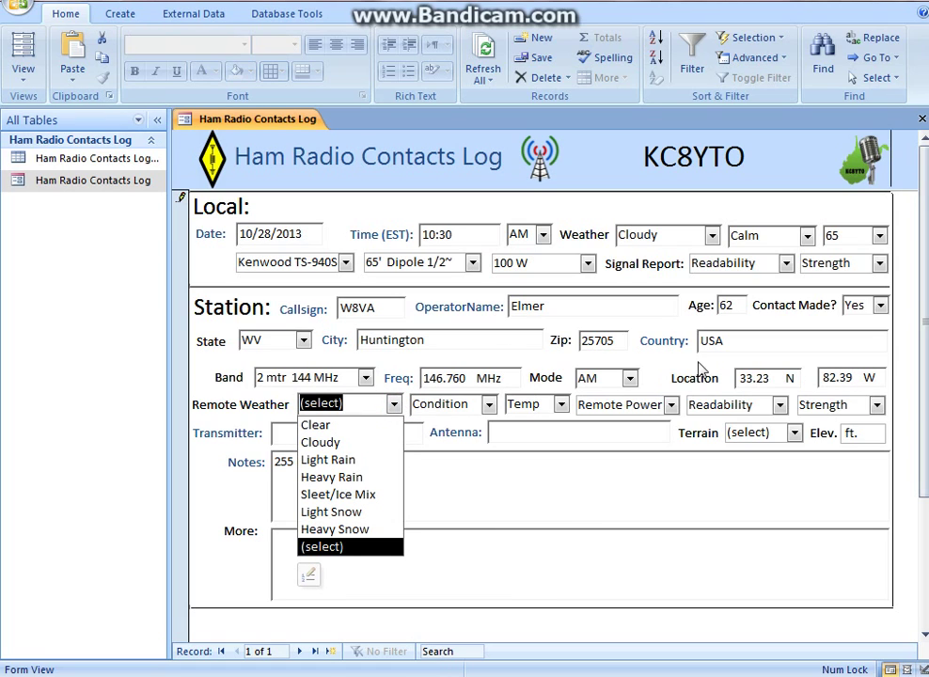
{"action": "left_click", "coordinate": [366, 428]}
{"action": "left_click", "coordinate": [488, 403]}
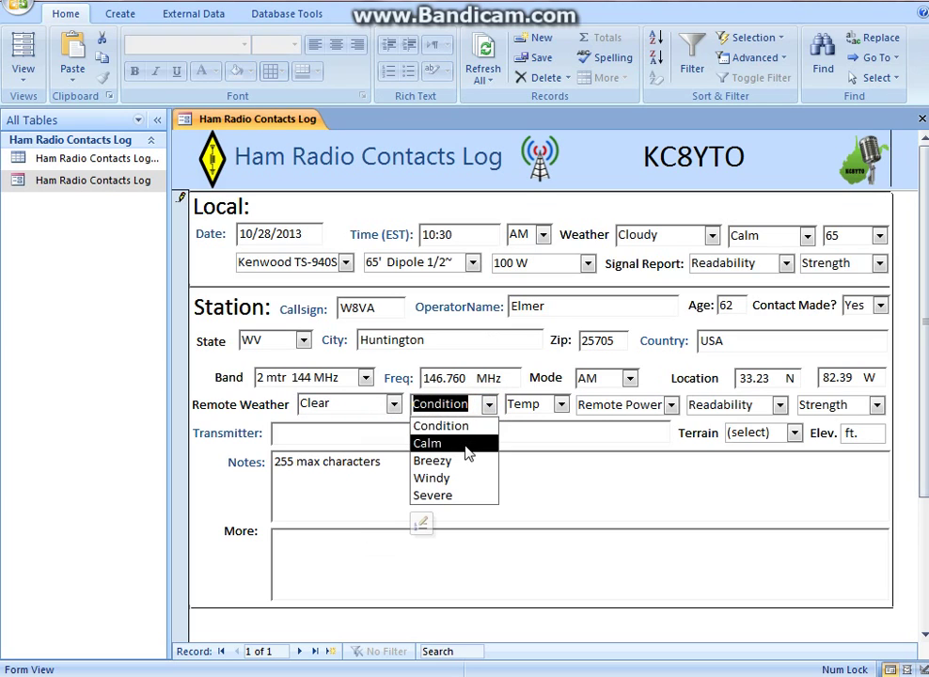
{"action": "left_click", "coordinate": [462, 460]}
{"action": "left_click", "coordinate": [561, 404]}
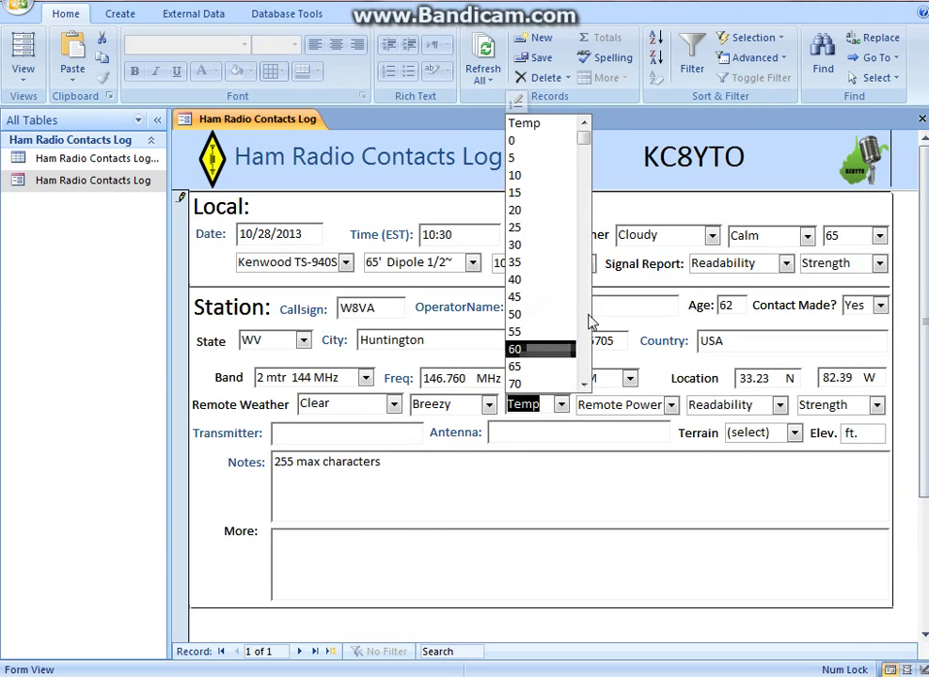
{"action": "left_click_drag", "start_coordinate": [584, 140], "coordinate": [587, 263]}
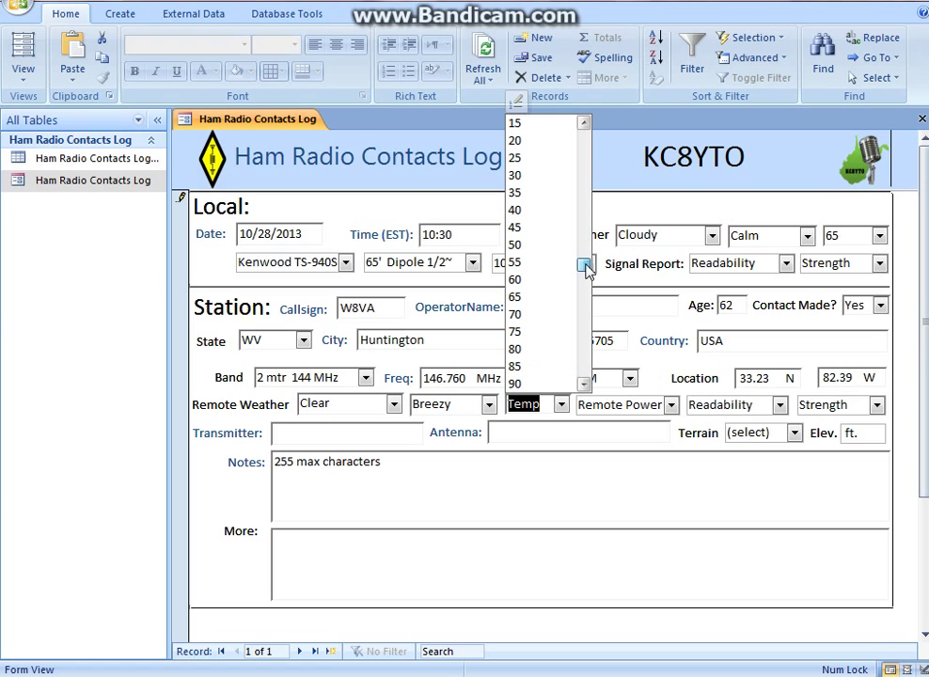
{"action": "left_click", "coordinate": [527, 314]}
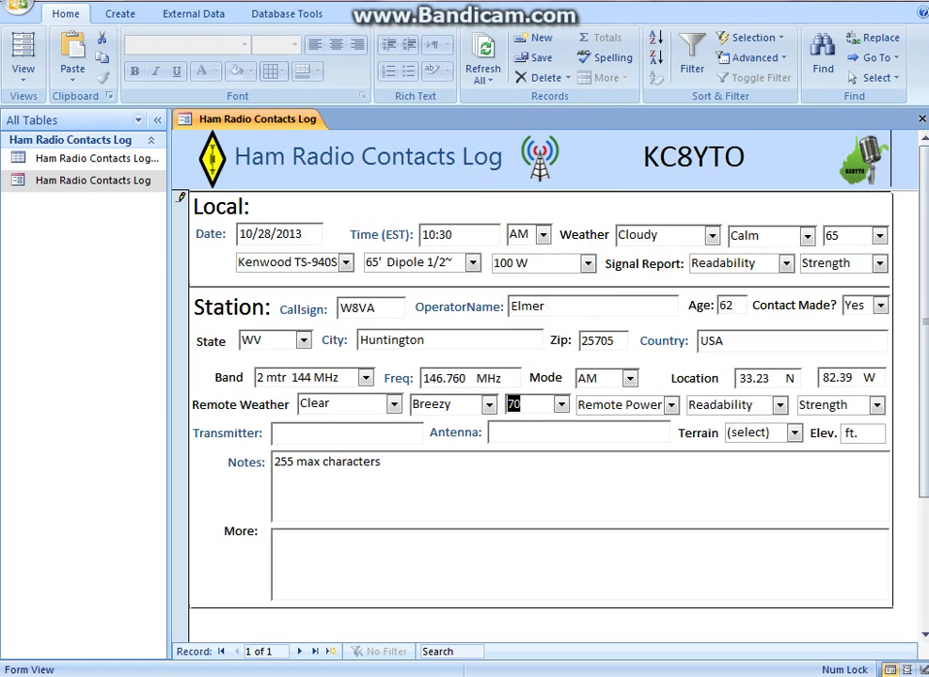
Set remote power 50 W, readability R5 Strong and strength S9 Very Strong
{"action": "left_click", "coordinate": [671, 405]}
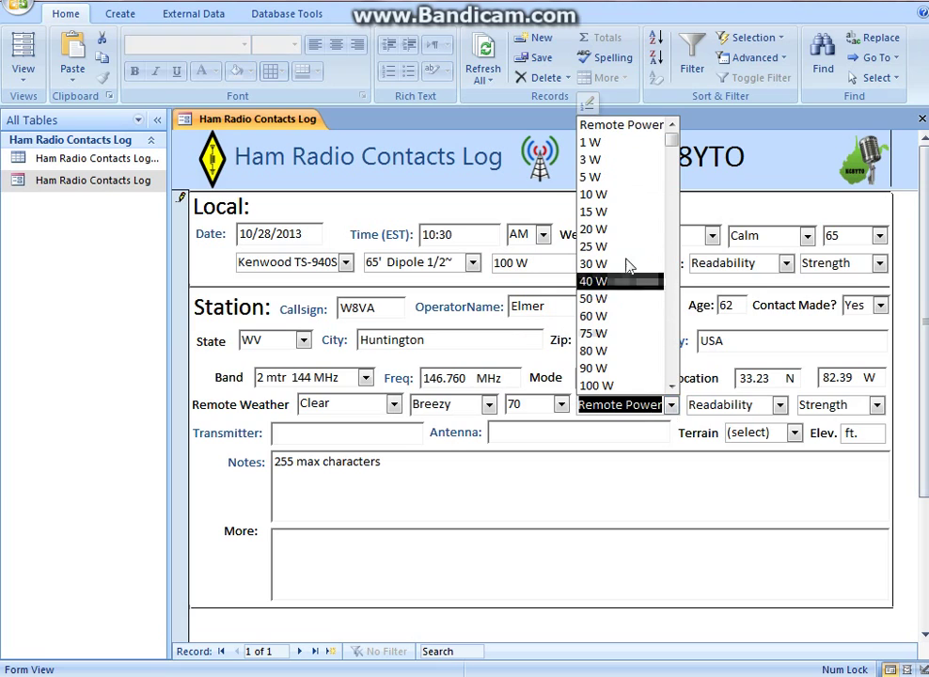
{"action": "left_click", "coordinate": [610, 298]}
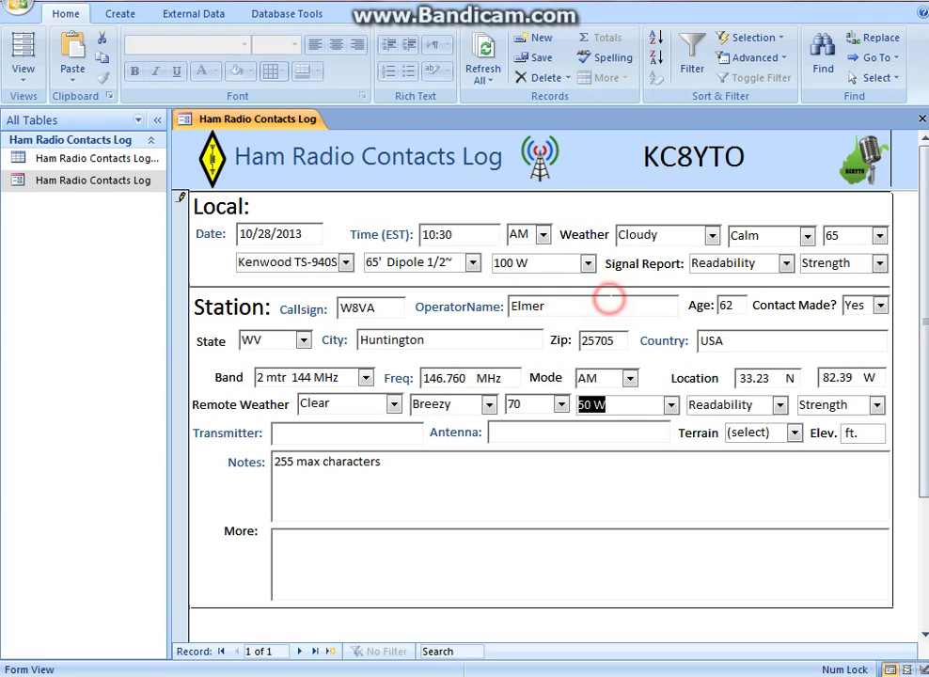
{"action": "left_click", "coordinate": [780, 405]}
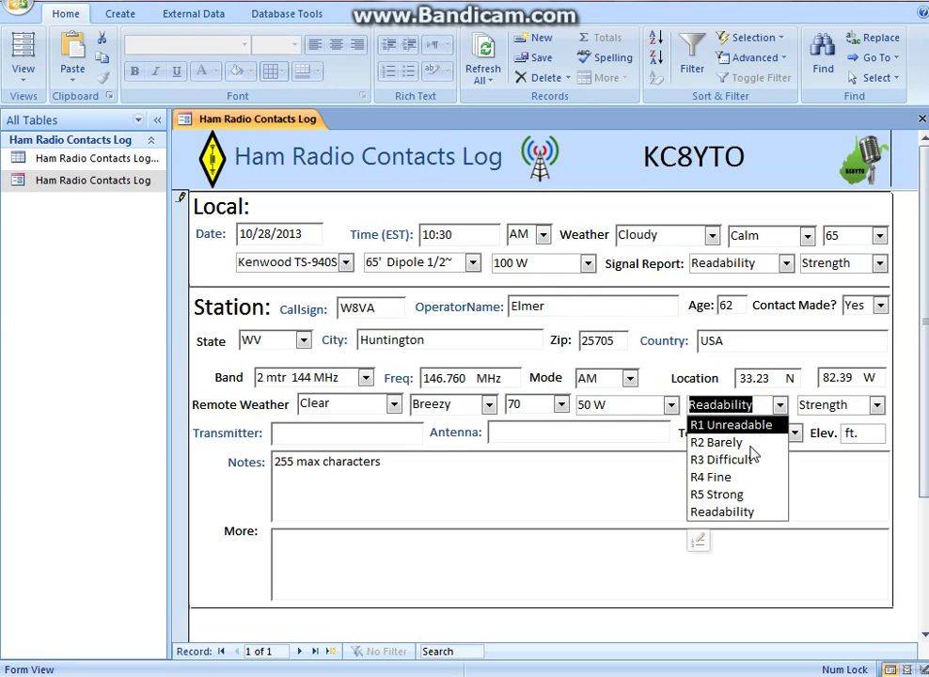
{"action": "left_click", "coordinate": [718, 494]}
{"action": "left_click", "coordinate": [877, 405]}
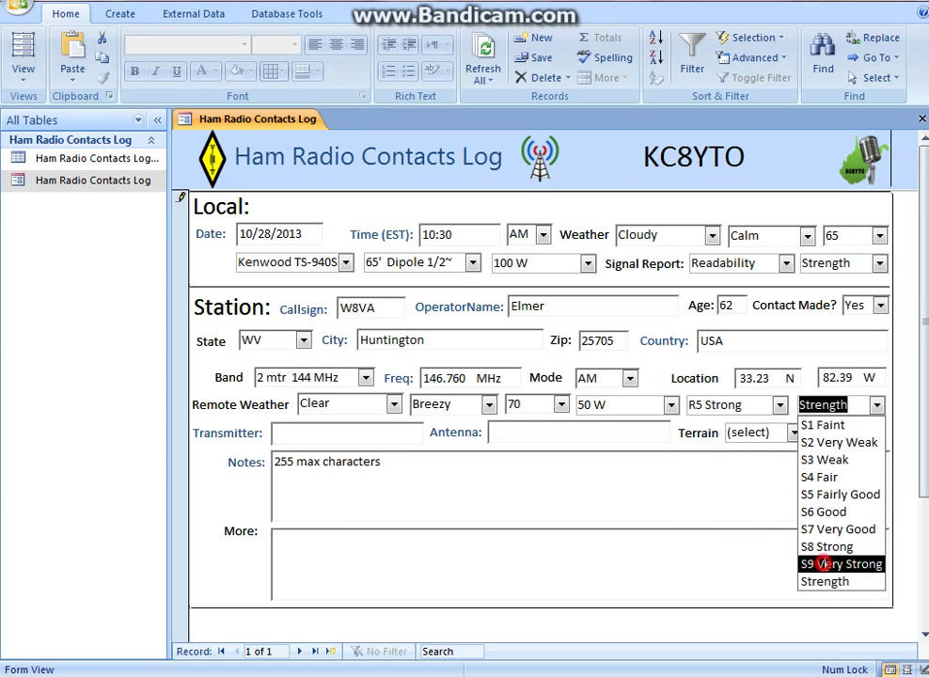
{"action": "left_click", "coordinate": [826, 565]}
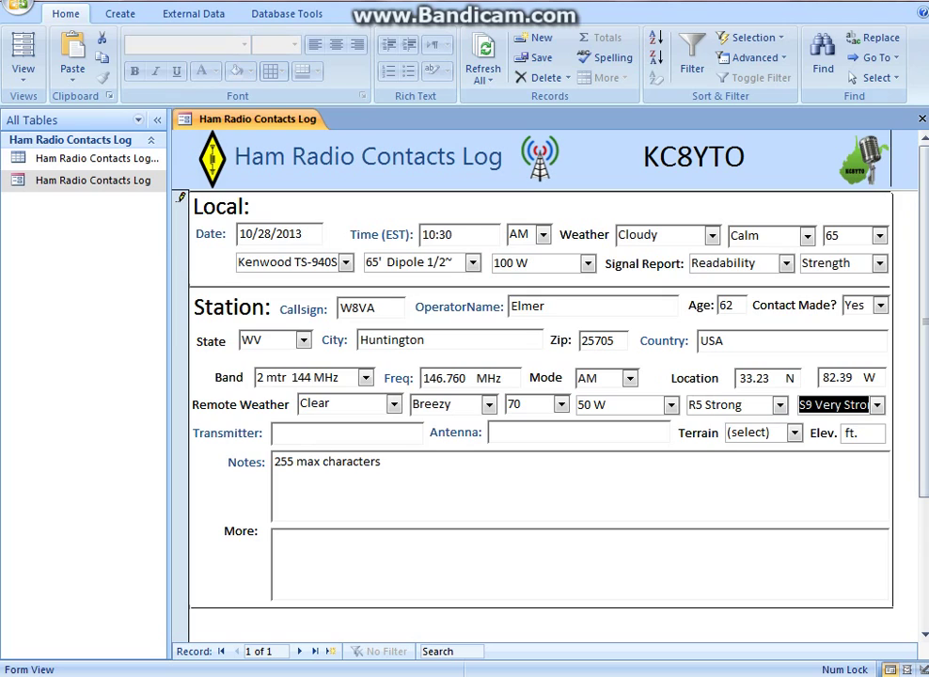
{"action": "left_click", "coordinate": [301, 433]}
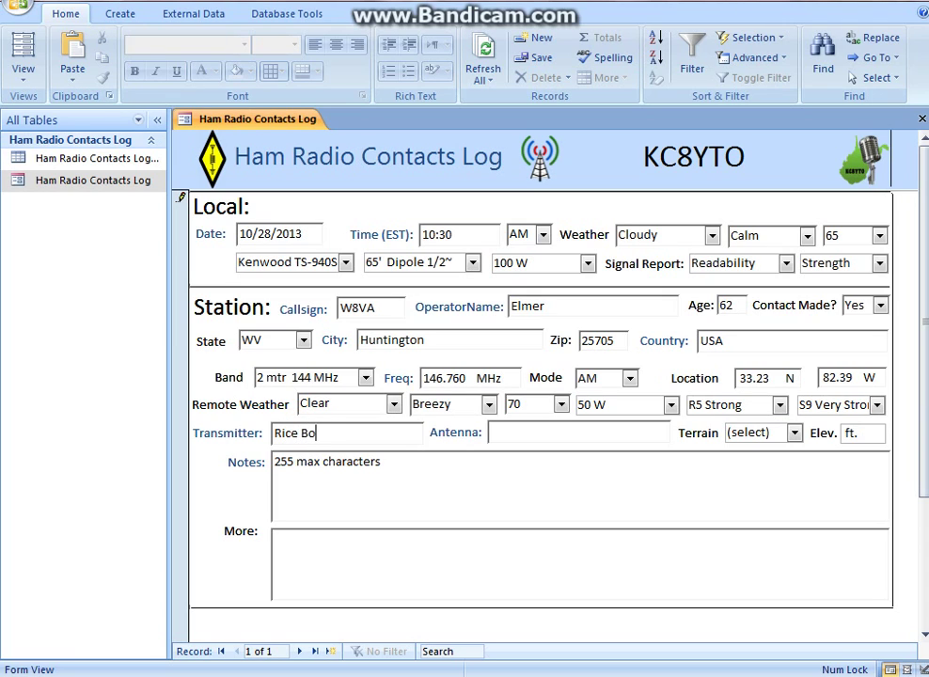
Enter antenna Yagi Beam XYZ-6565, terrain Hilltop and elevation 685 ft
{"action": "left_click", "coordinate": [518, 431]}
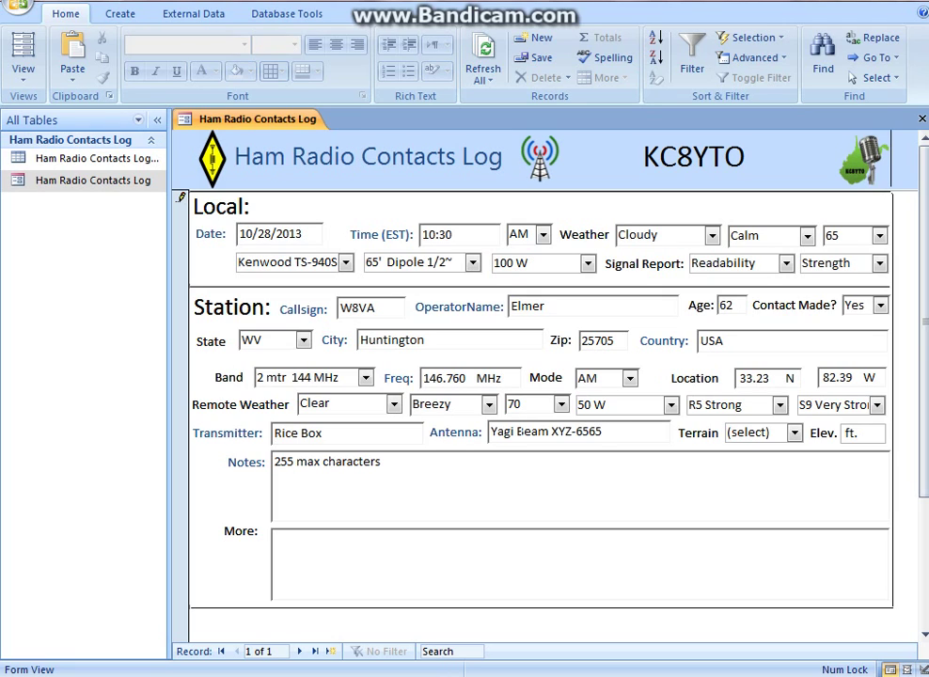
{"action": "left_click", "coordinate": [795, 433]}
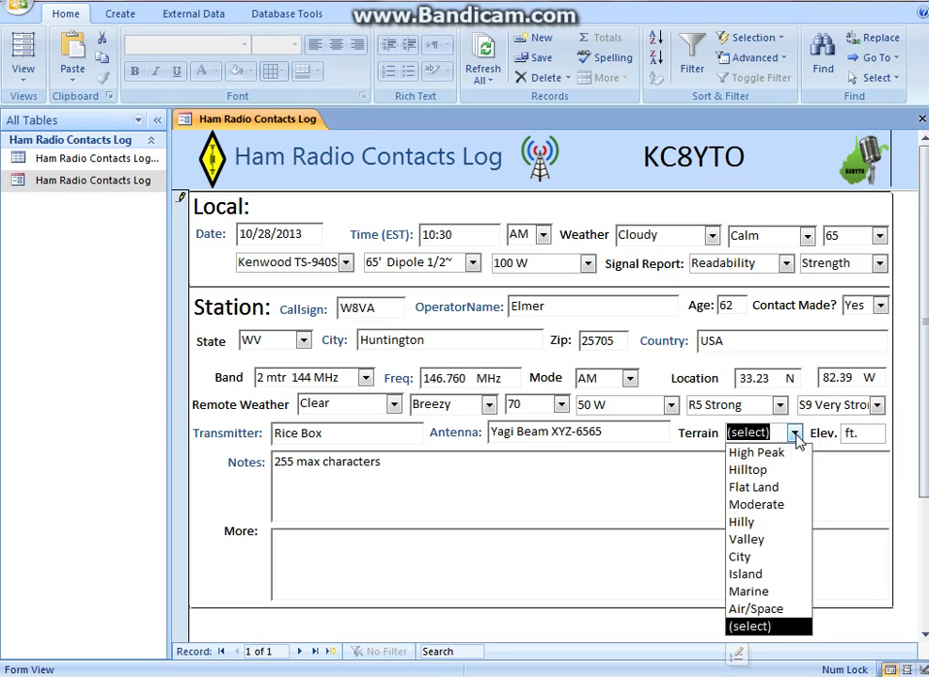
{"action": "left_click", "coordinate": [780, 470]}
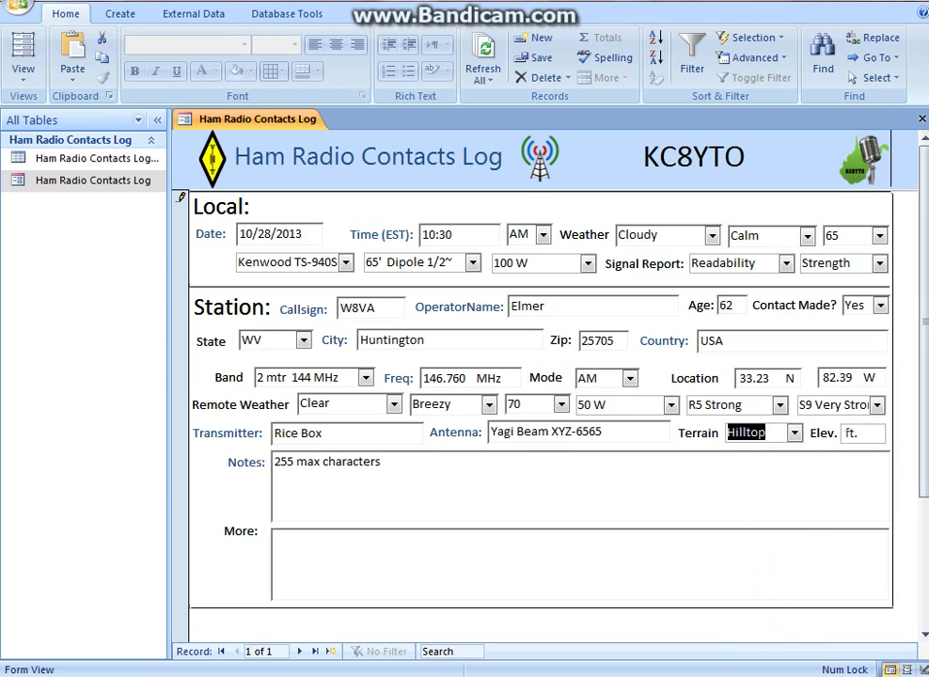
{"action": "left_click", "coordinate": [794, 433]}
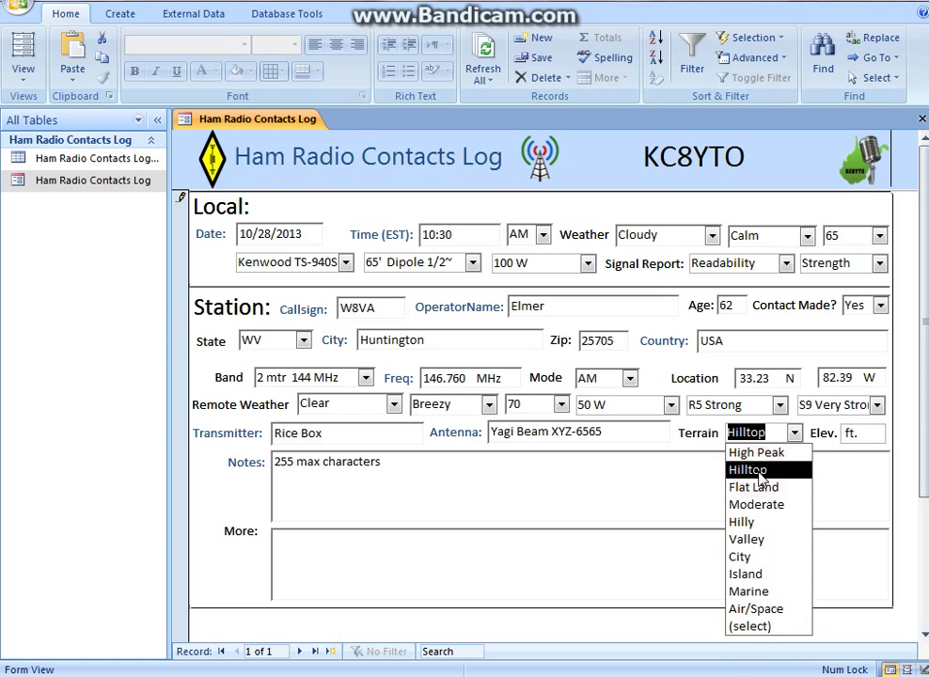
{"action": "left_click", "coordinate": [762, 475]}
{"action": "left_click", "coordinate": [846, 453]}
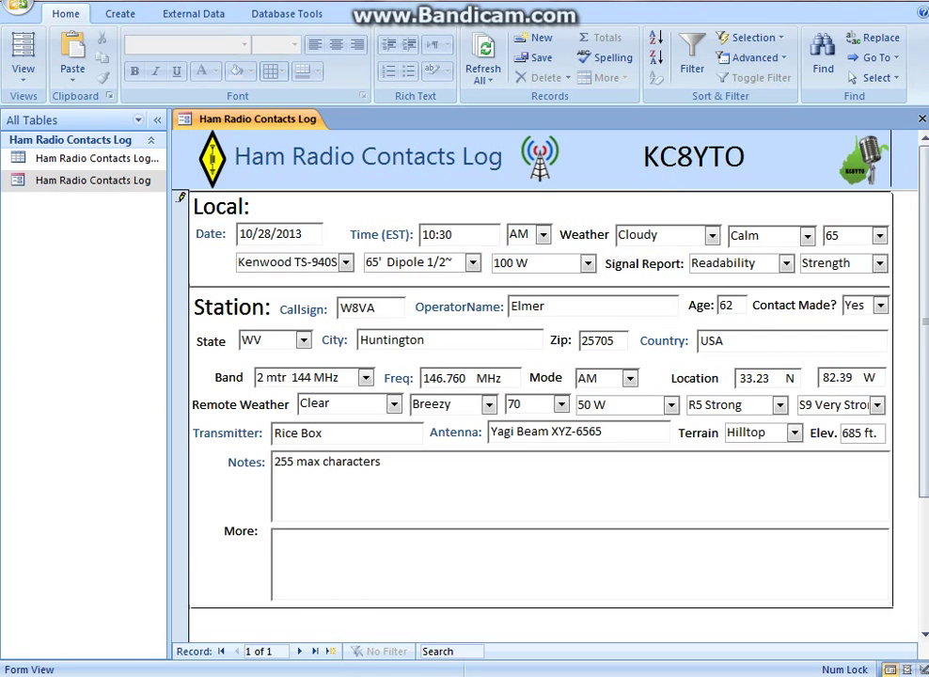
{"action": "left_click", "coordinate": [329, 633]}
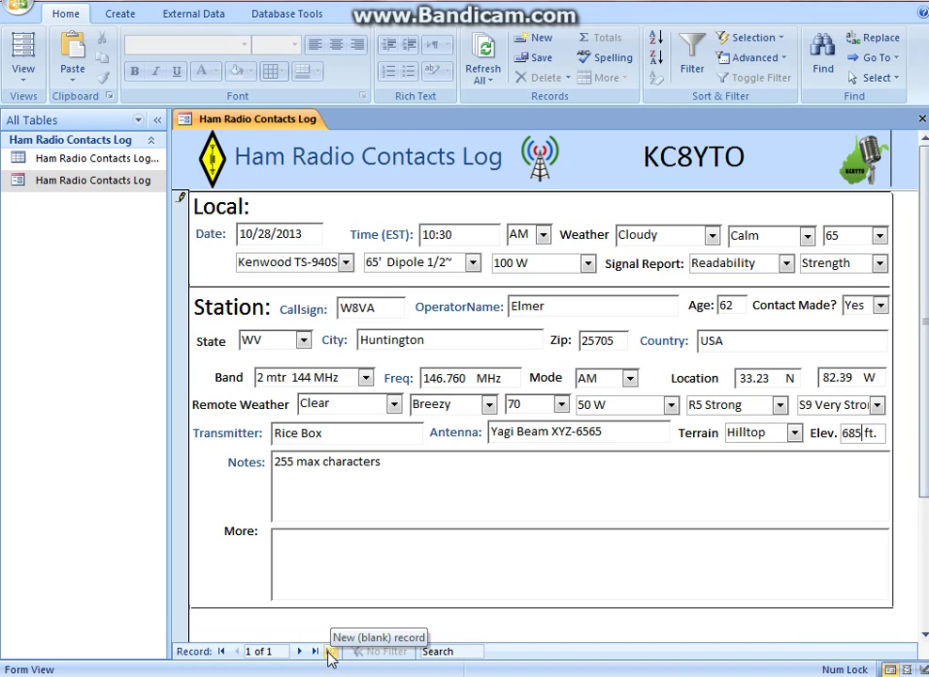
Start a blank new record, check the saved entry in the contacts table, and return to the form
{"action": "left_click", "coordinate": [331, 651]}
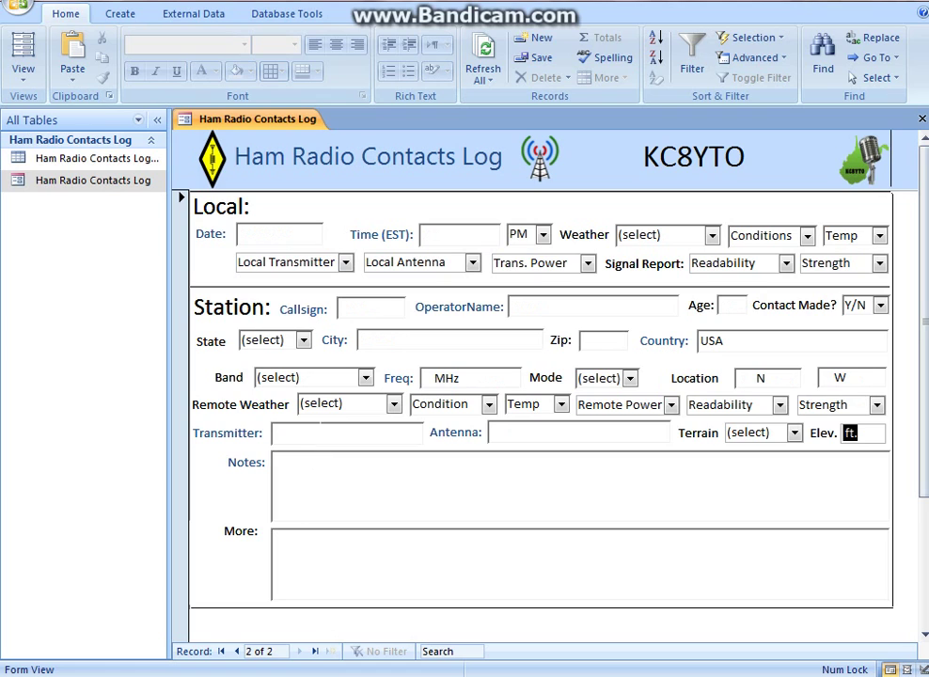
{"action": "double_click", "coordinate": [75, 160]}
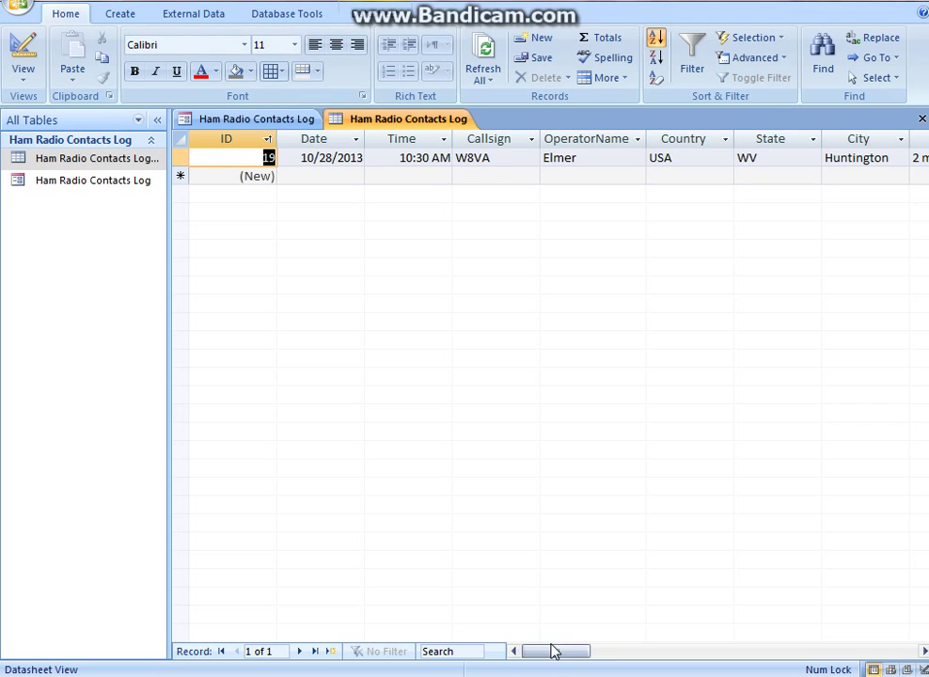
{"action": "left_click_drag", "start_coordinate": [554, 655], "coordinate": [524, 659]}
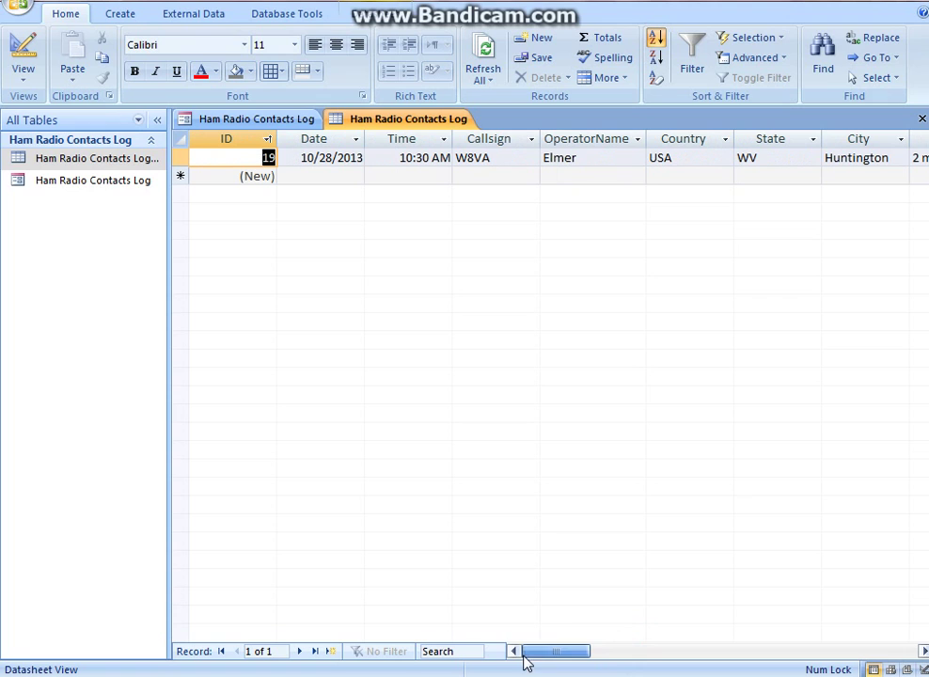
{"action": "double_click", "coordinate": [106, 185]}
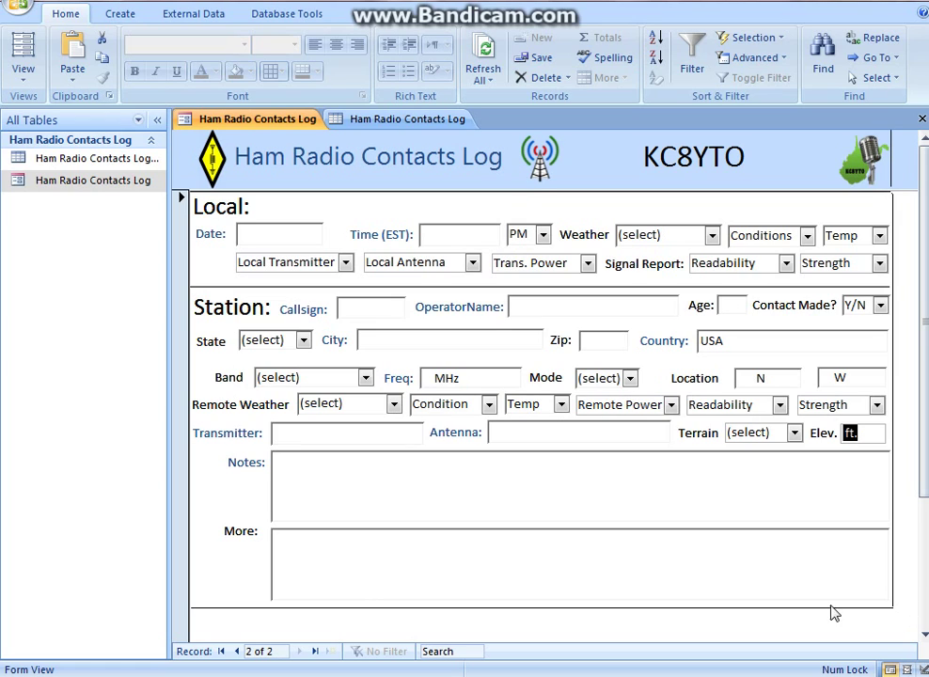
Switch the form to Layout view and review the Local Transmitter list items and default
{"action": "left_click", "coordinate": [29, 78]}
{"action": "left_click", "coordinate": [62, 152]}
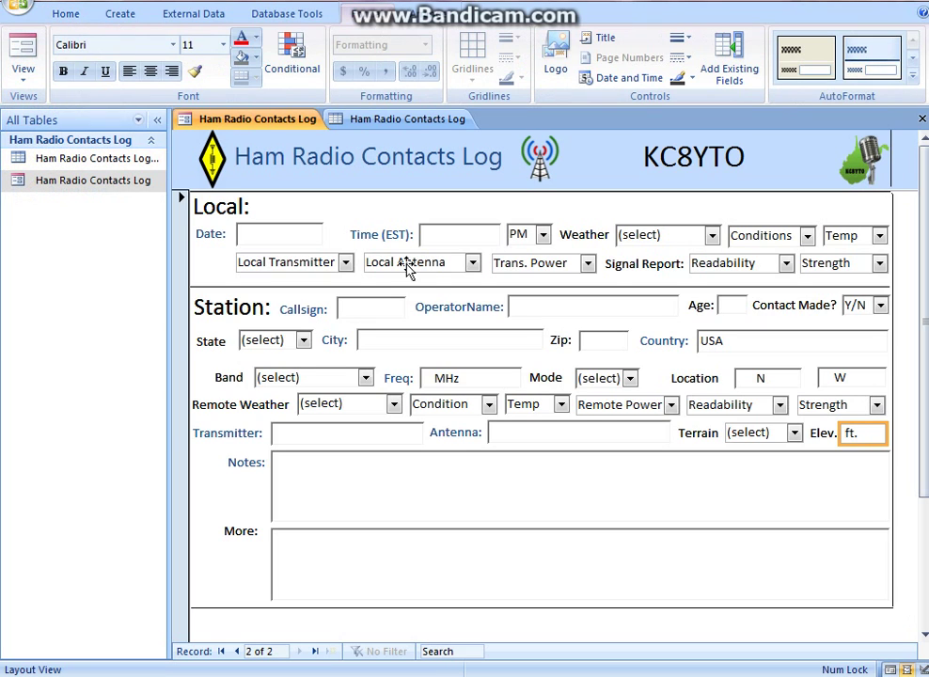
{"action": "right_click", "coordinate": [310, 270]}
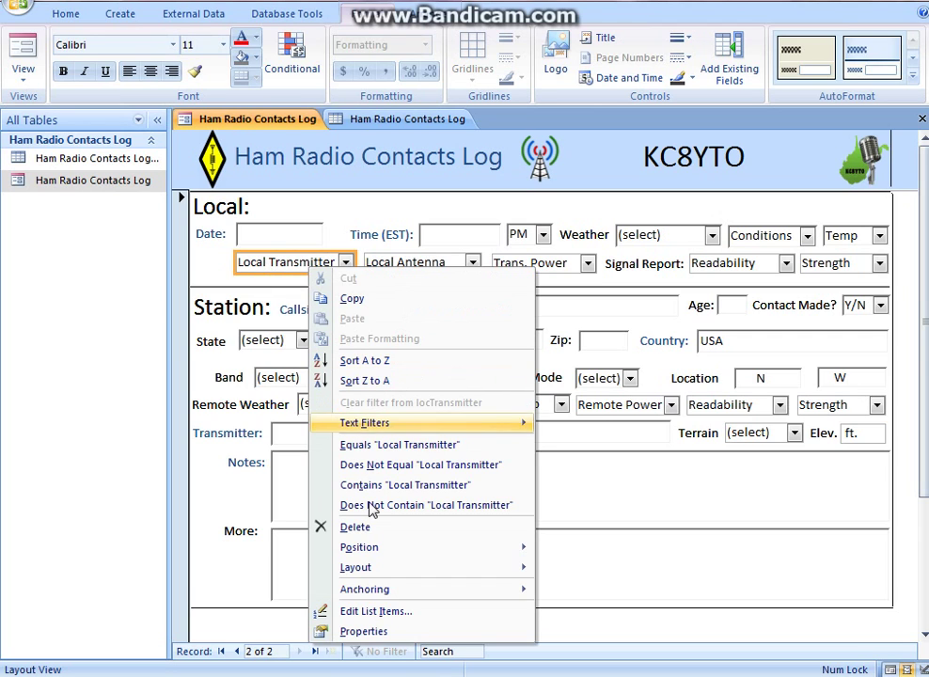
{"action": "left_click", "coordinate": [381, 613]}
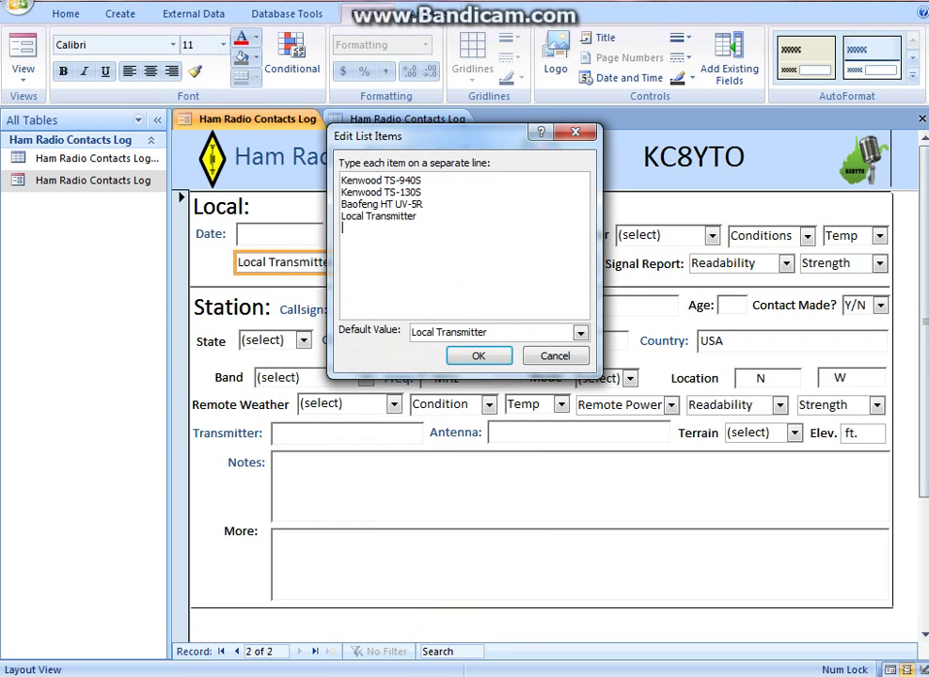
{"action": "left_click_drag", "start_coordinate": [342, 216], "coordinate": [423, 217]}
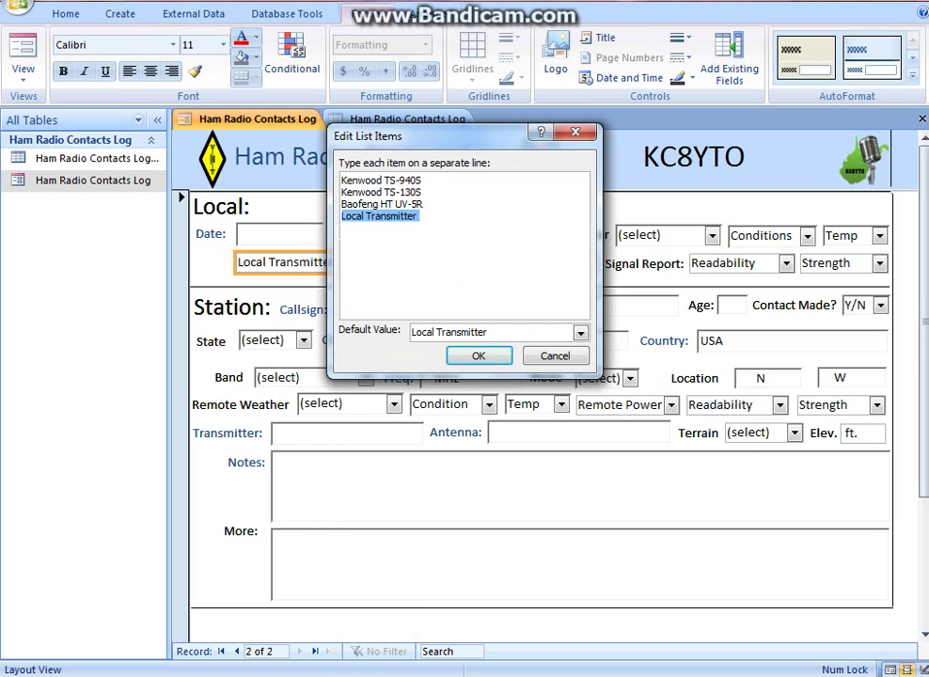
{"action": "left_click", "coordinate": [449, 180]}
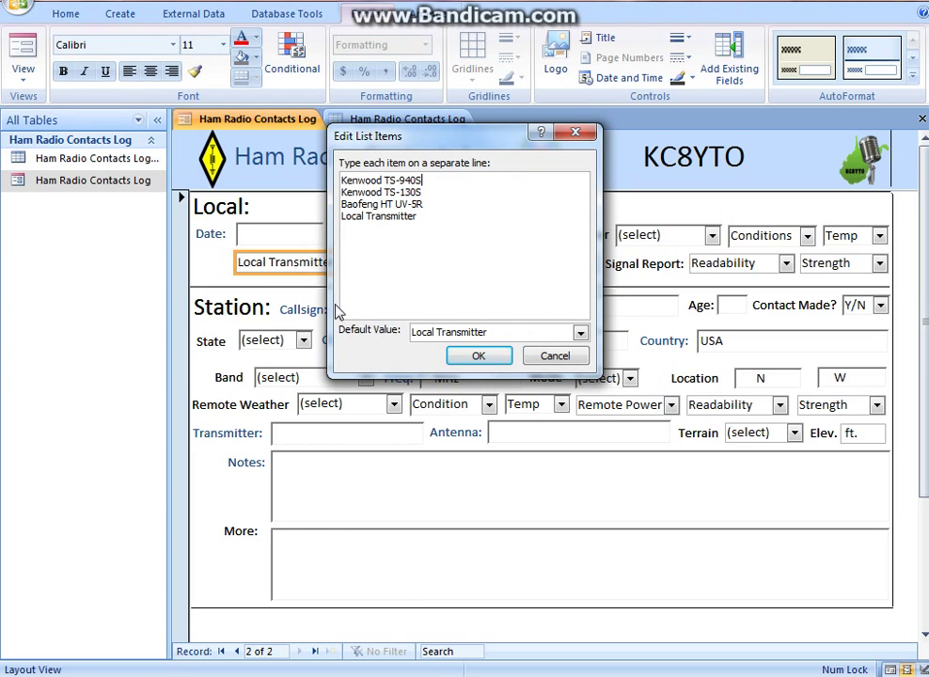
{"action": "left_click", "coordinate": [479, 359]}
Rename the header callsign label to NM0R, then change it back to KC8YTO
{"action": "left_click", "coordinate": [691, 153]}
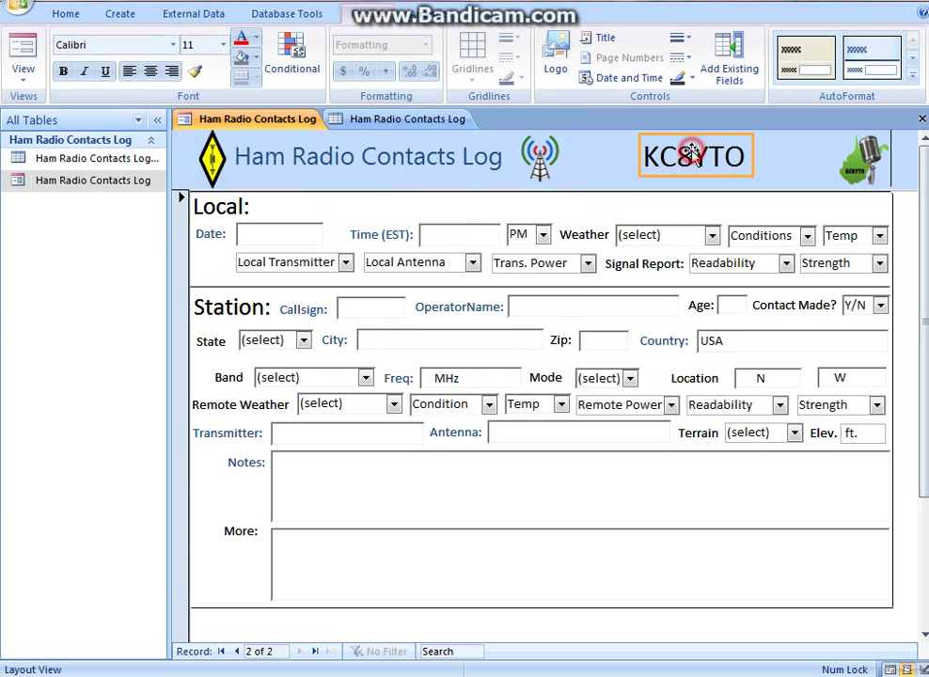
{"action": "left_click", "coordinate": [692, 153]}
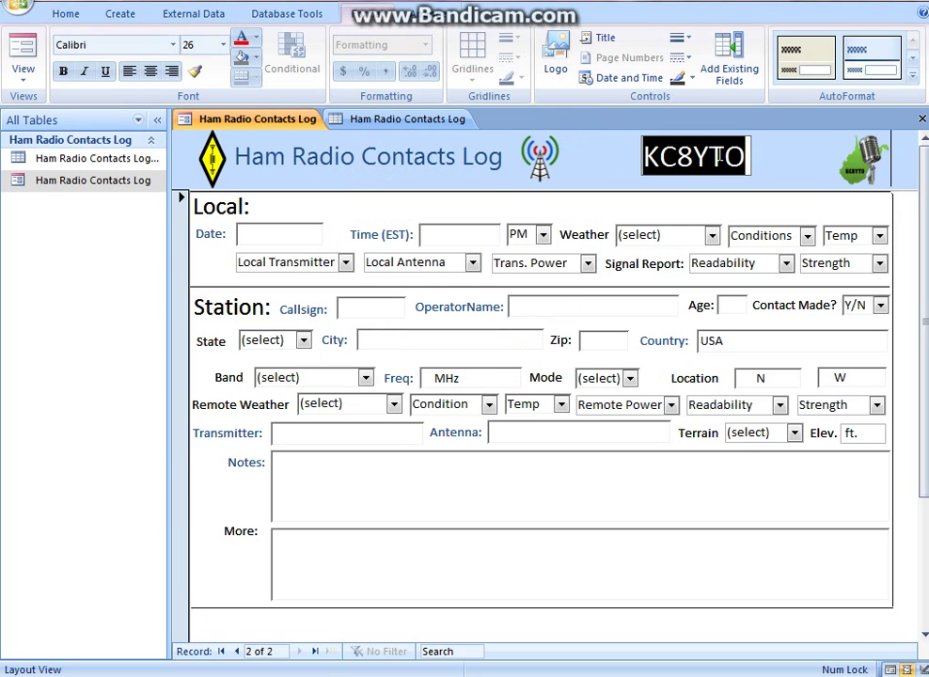
{"action": "type", "text": "NM0R"}
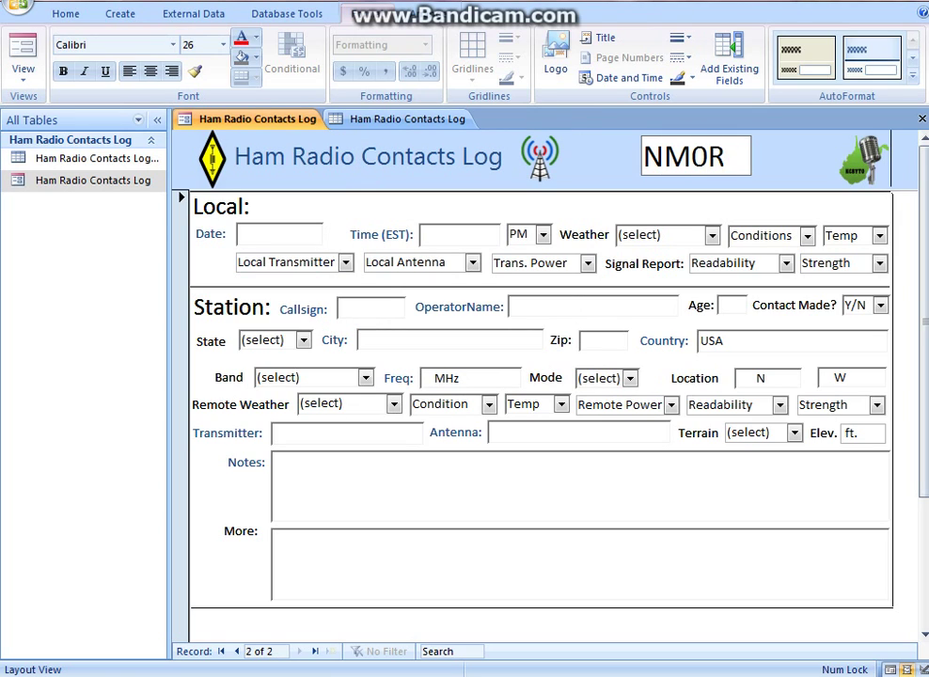
{"action": "left_click_drag", "start_coordinate": [731, 159], "coordinate": [612, 170]}
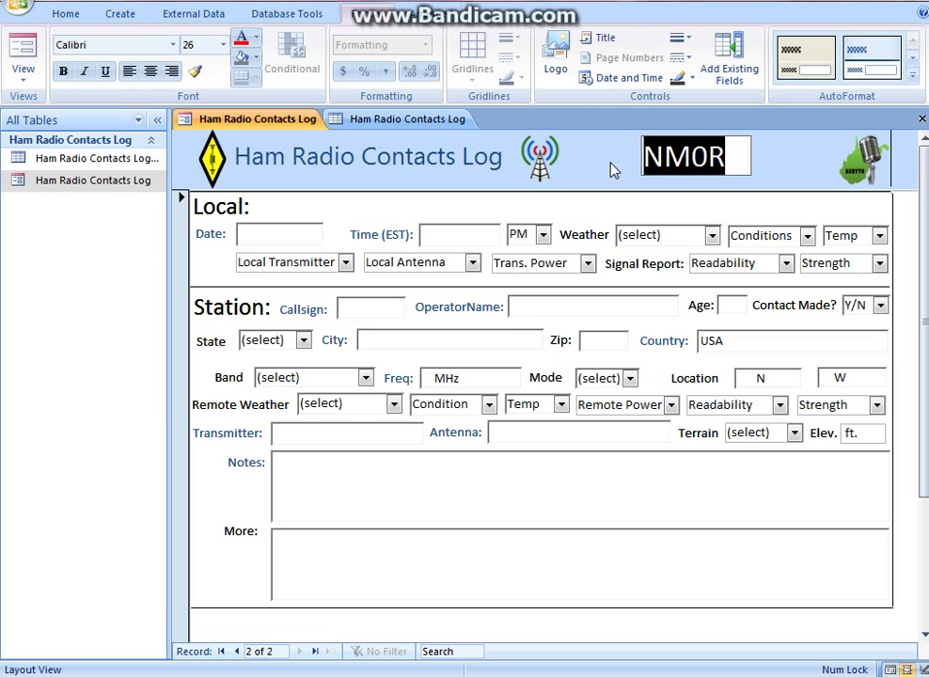
{"action": "type", "text": "KC8YTO"}
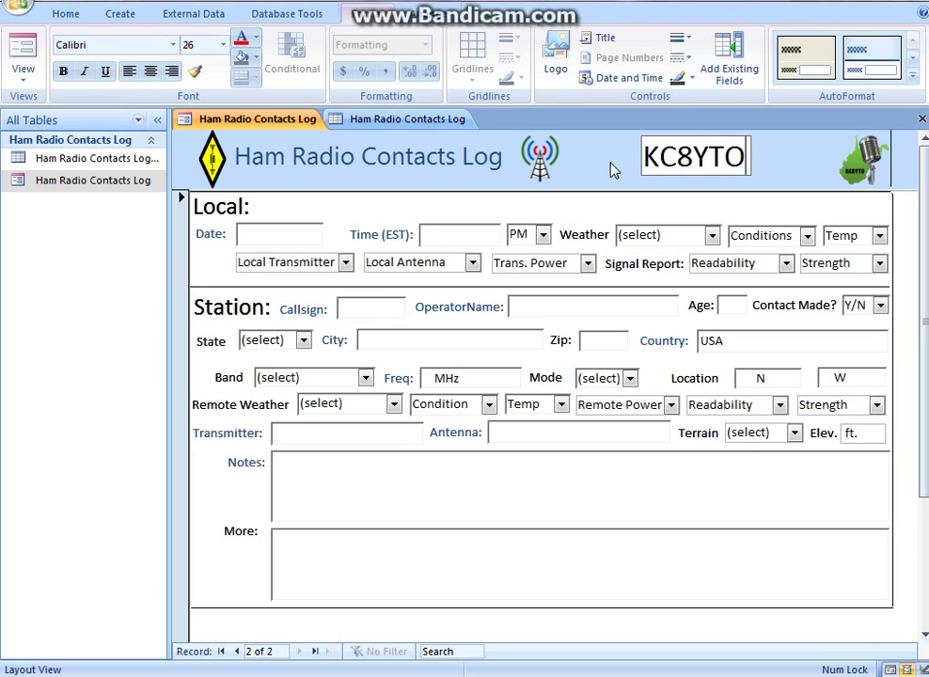
{"action": "left_click", "coordinate": [854, 167]}
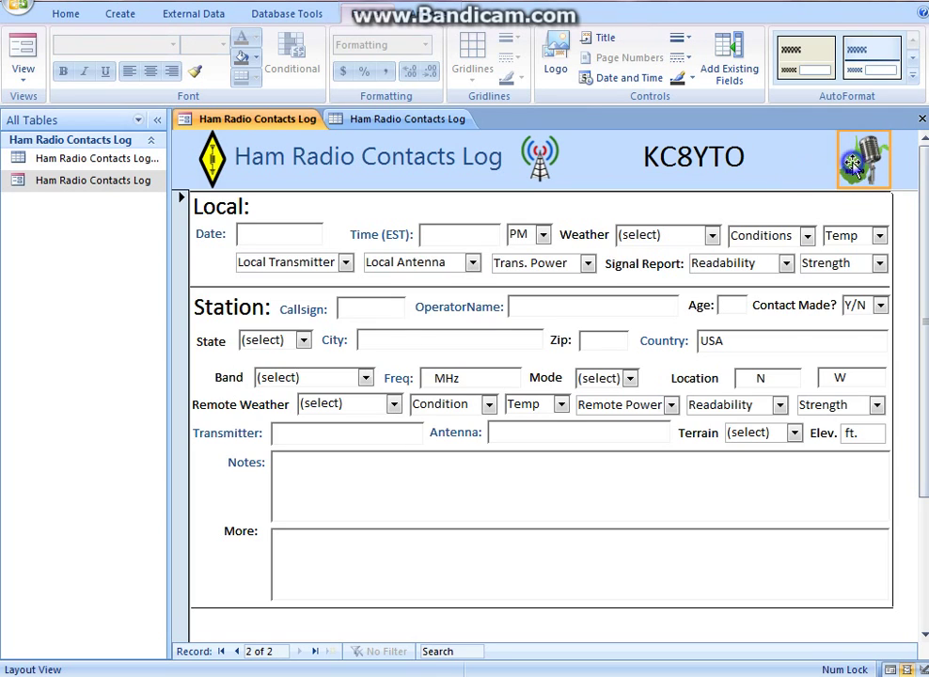
{"action": "right_click", "coordinate": [855, 168]}
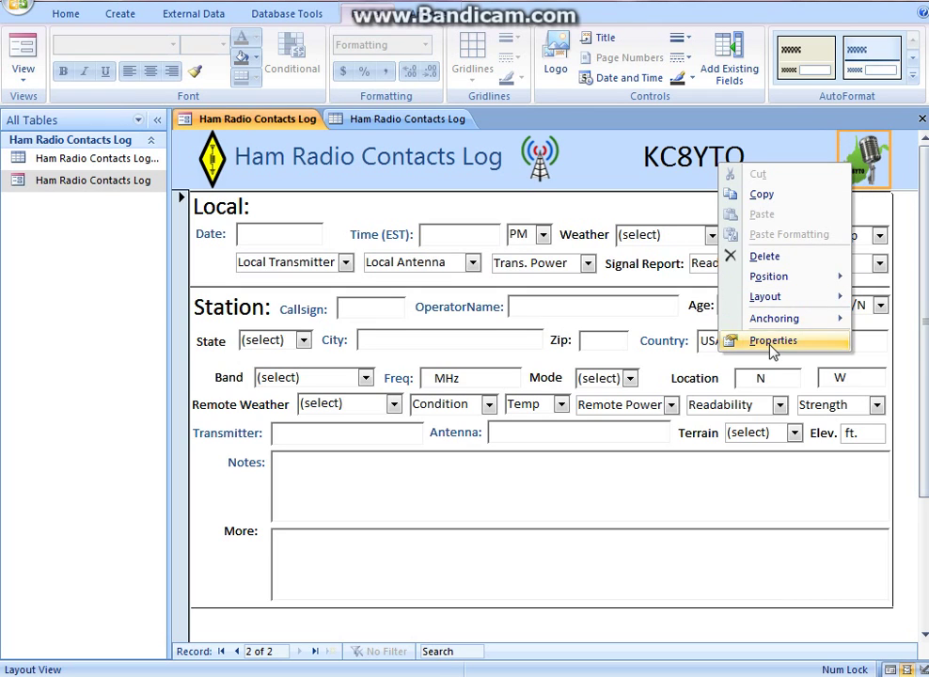
{"action": "left_click", "coordinate": [769, 340]}
{"action": "left_click", "coordinate": [752, 131]}
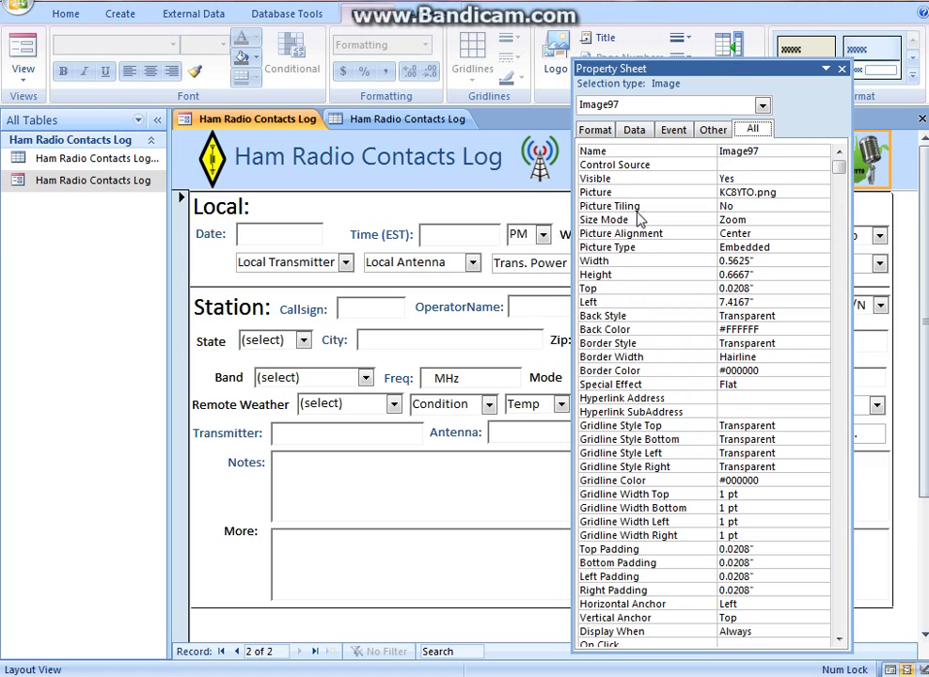
{"action": "left_click_drag", "start_coordinate": [838, 165], "coordinate": [840, 140]}
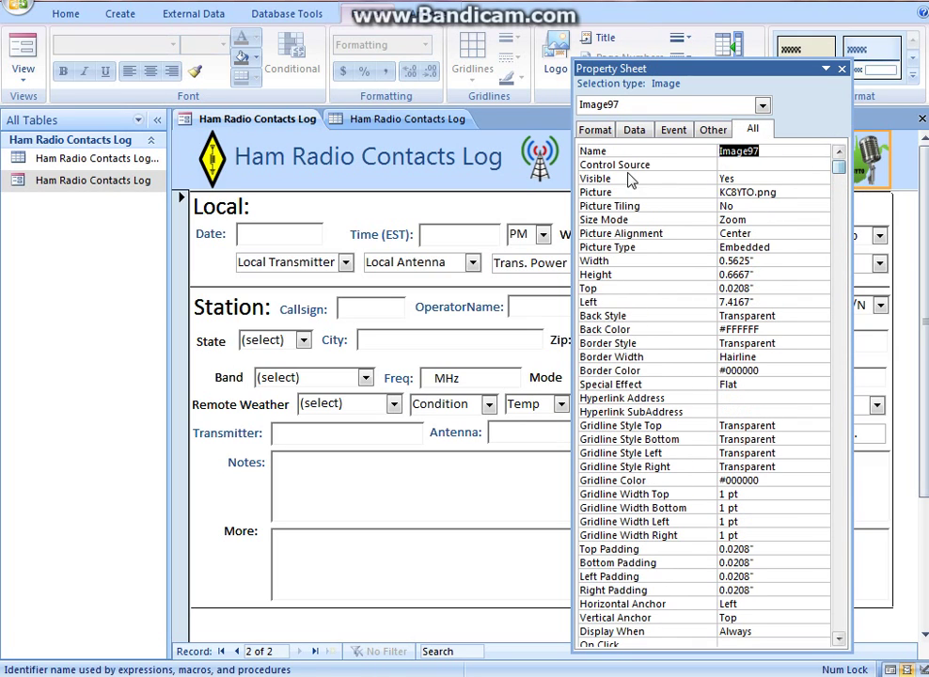
{"action": "left_click", "coordinate": [596, 193]}
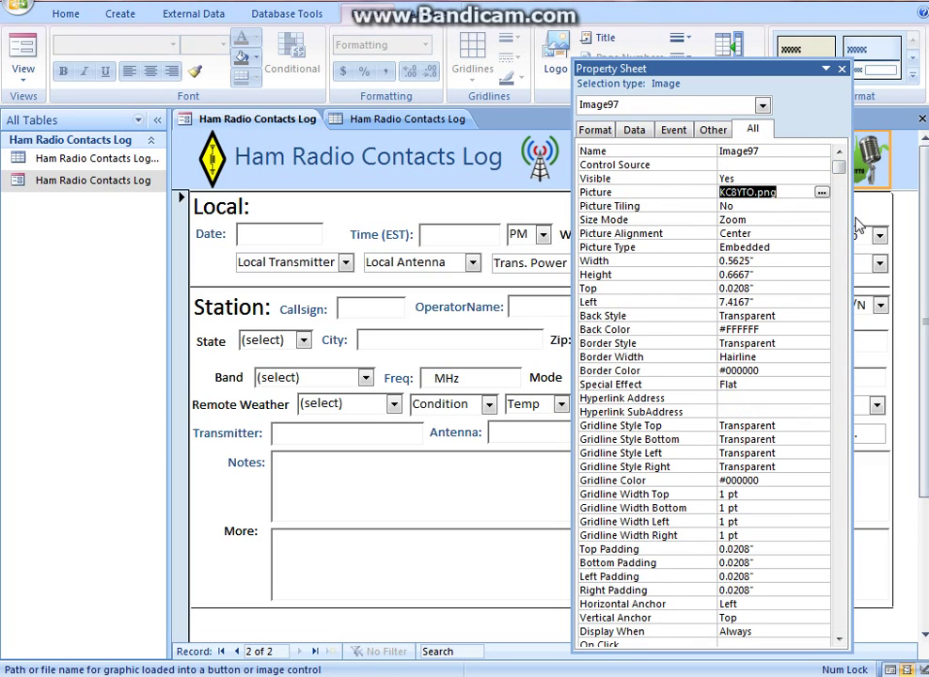
{"action": "left_click", "coordinate": [822, 193]}
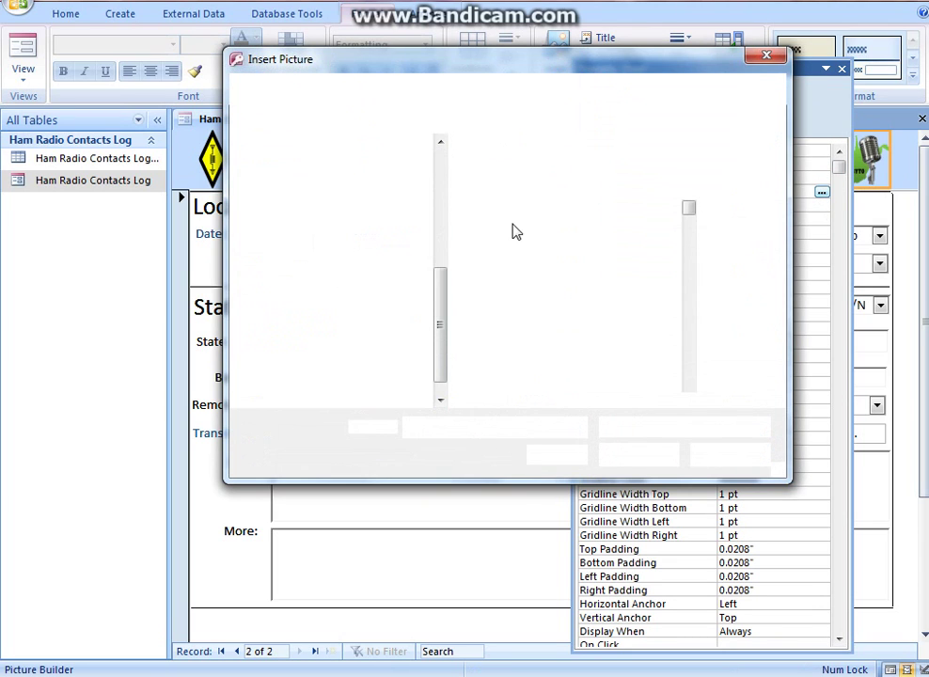
{"action": "scroll", "coordinate": [691, 210], "scroll_direction": "down", "scroll_amount": 10}
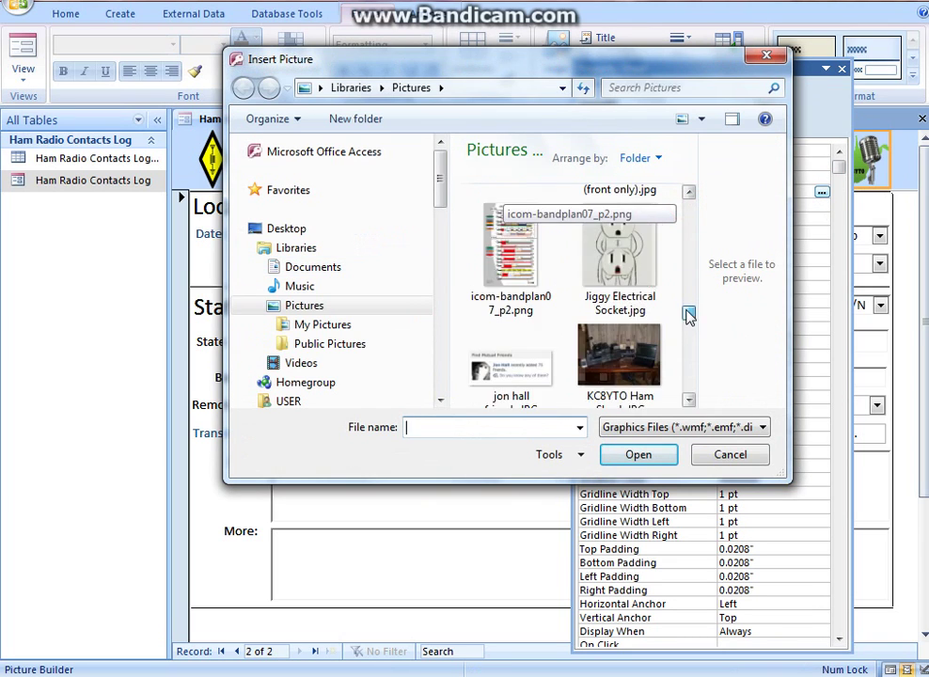
{"action": "left_click", "coordinate": [722, 457]}
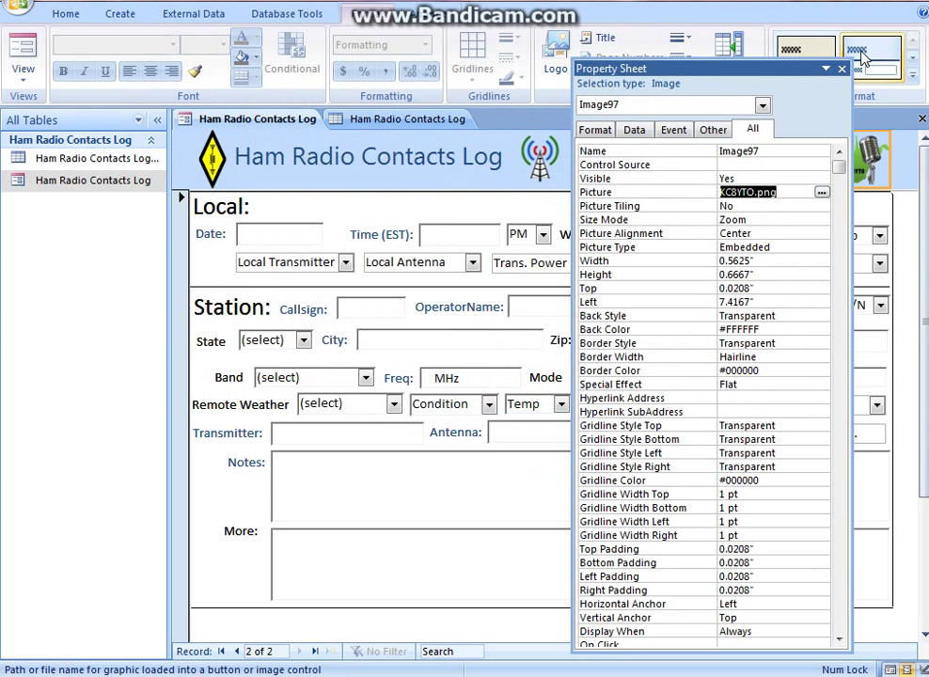
{"action": "left_click", "coordinate": [842, 70]}
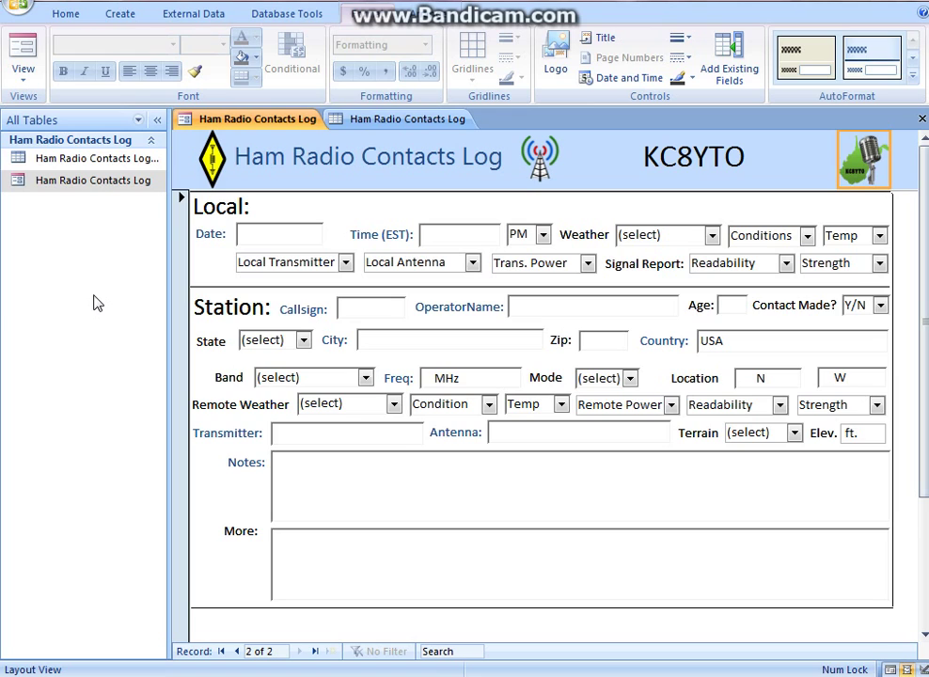
Toggle the contacts log form between Form and Layout View, then save the database
{"action": "left_click", "coordinate": [923, 666]}
{"action": "left_click", "coordinate": [17, 81]}
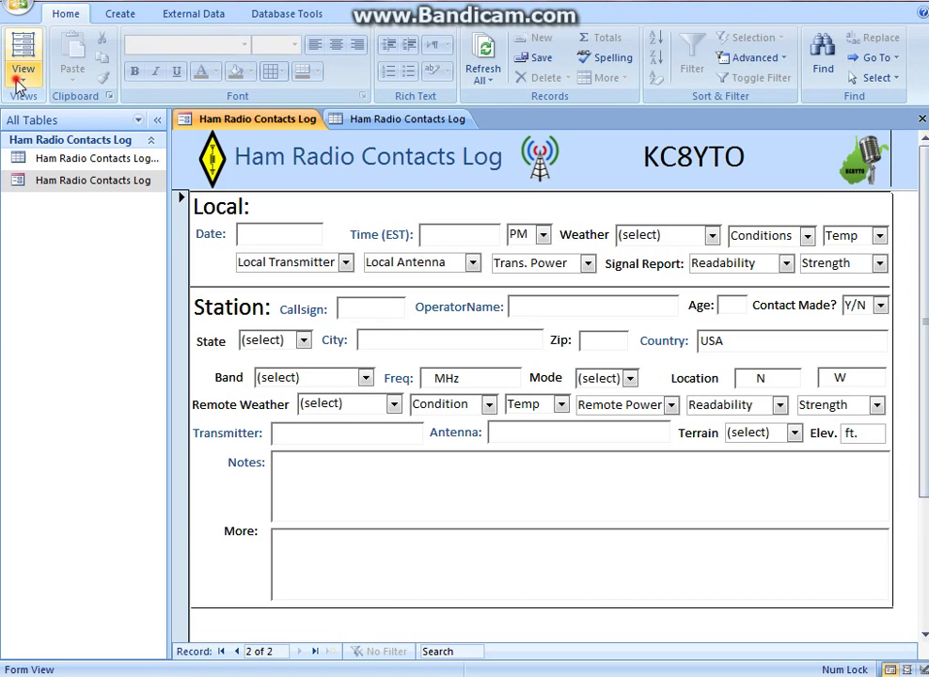
{"action": "left_click", "coordinate": [56, 150]}
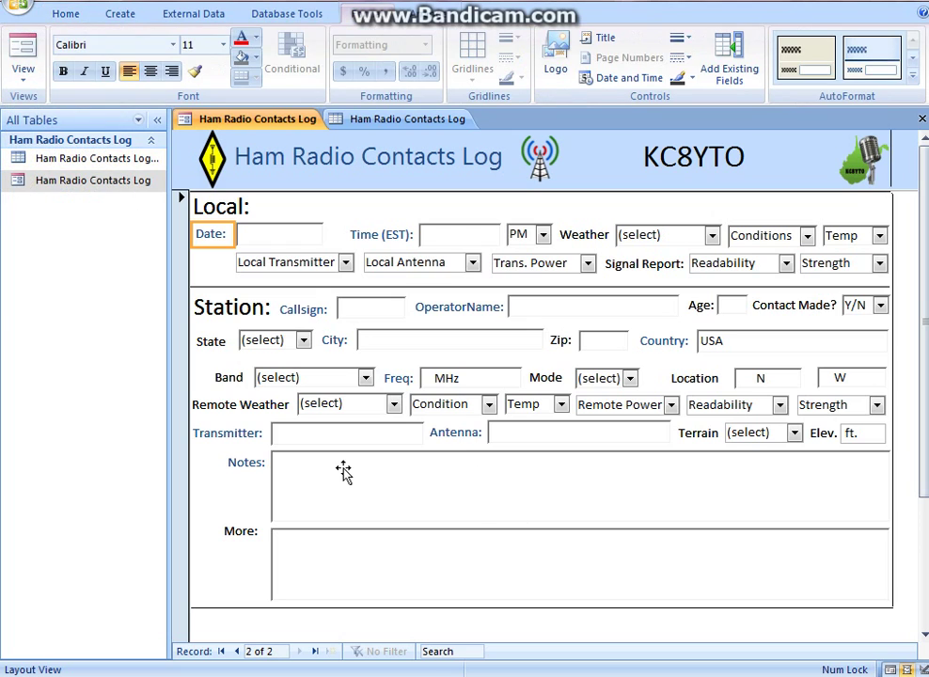
{"action": "left_click", "coordinate": [21, 7]}
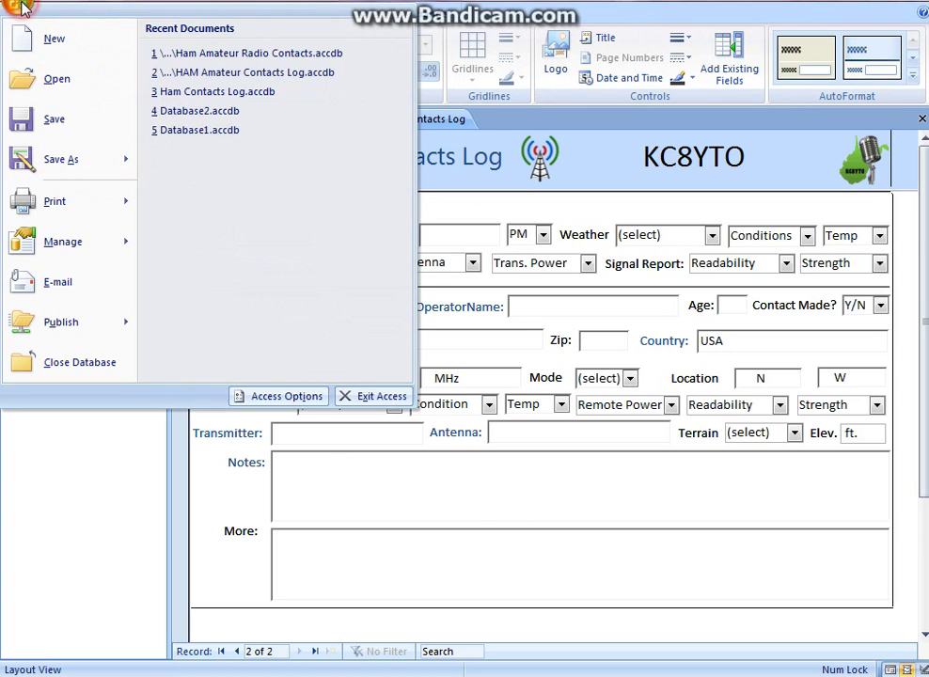
{"action": "left_click", "coordinate": [52, 119]}
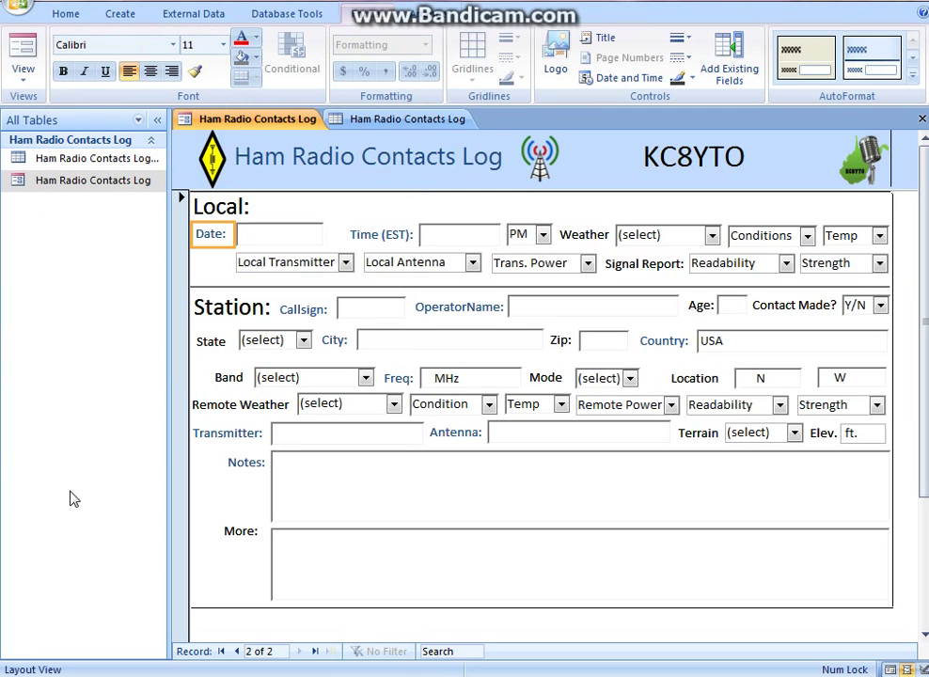
Put the Ham Radio Contacts Log form into Form View for data entry
{"action": "left_click", "coordinate": [890, 670]}
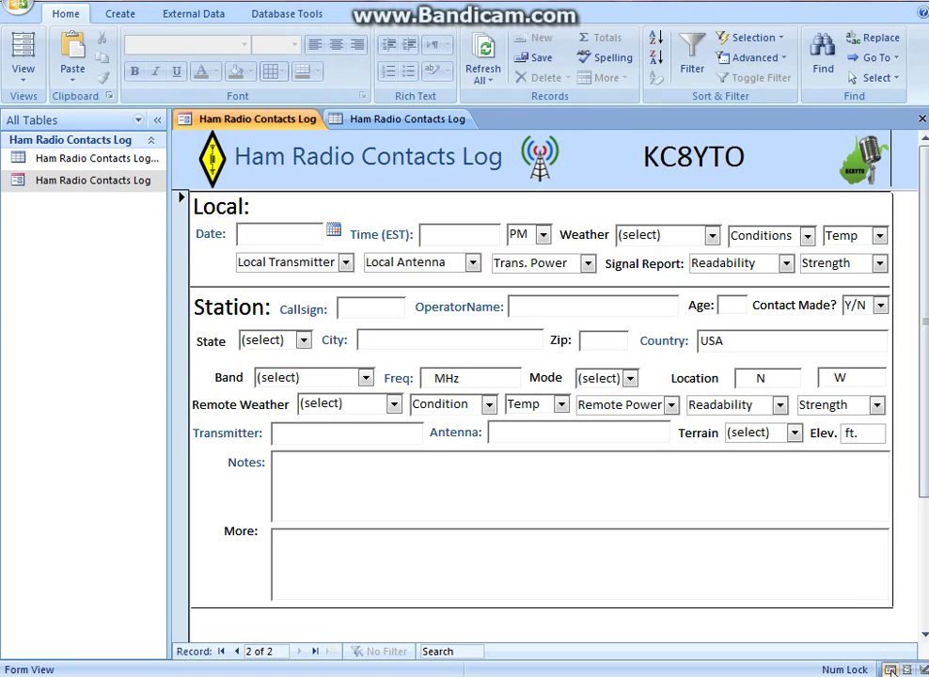
{"action": "left_click", "coordinate": [23, 69]}
{"action": "left_click", "coordinate": [37, 110]}
Set record 2's Date to 10/31/2013 from the calendar and start a new record
{"action": "left_click", "coordinate": [334, 229]}
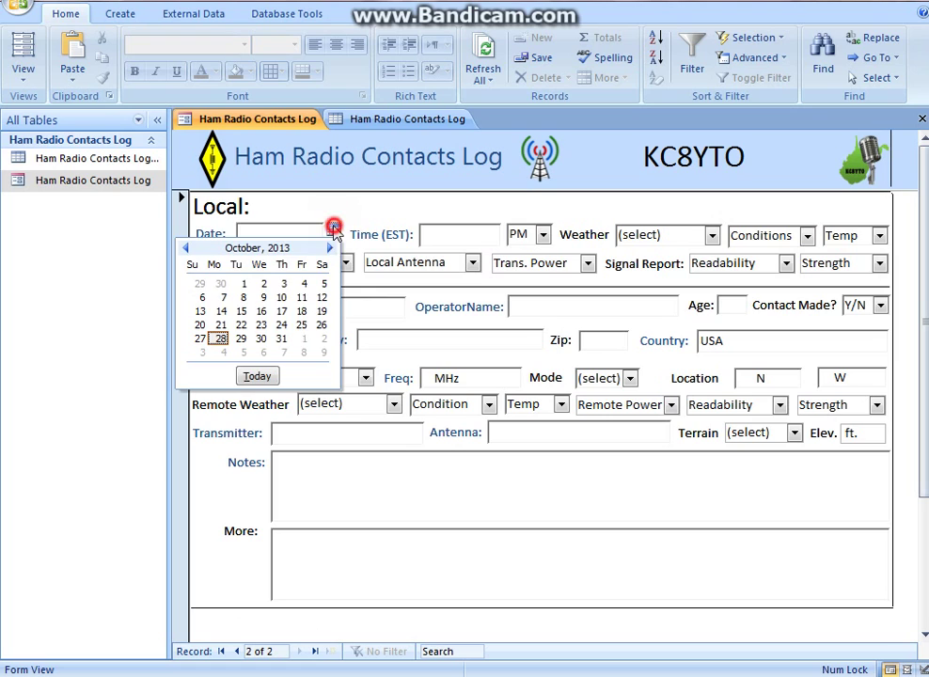
{"action": "left_click", "coordinate": [285, 341]}
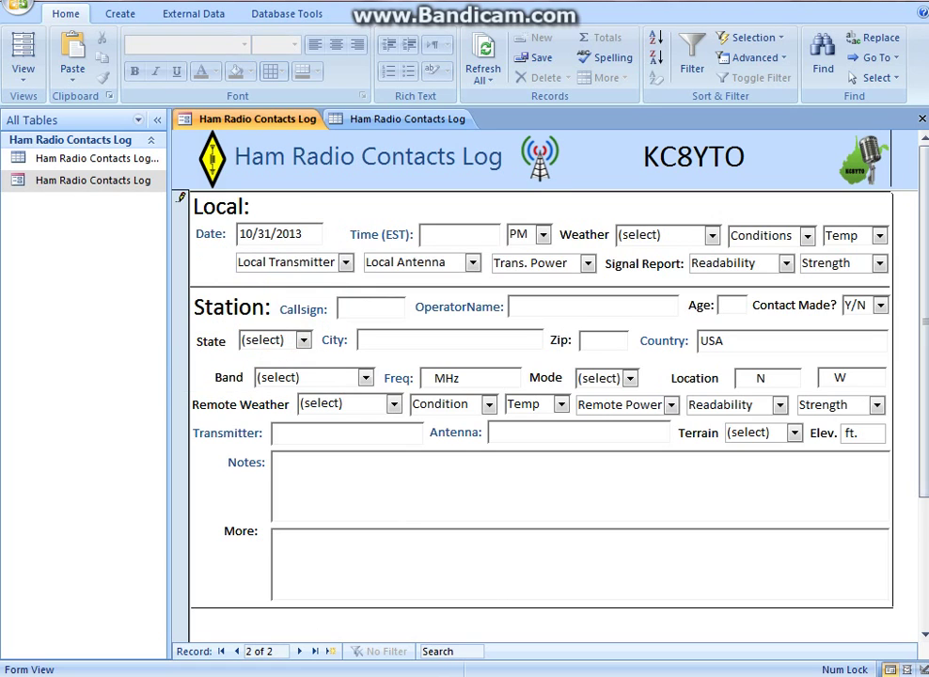
{"action": "left_click", "coordinate": [331, 650]}
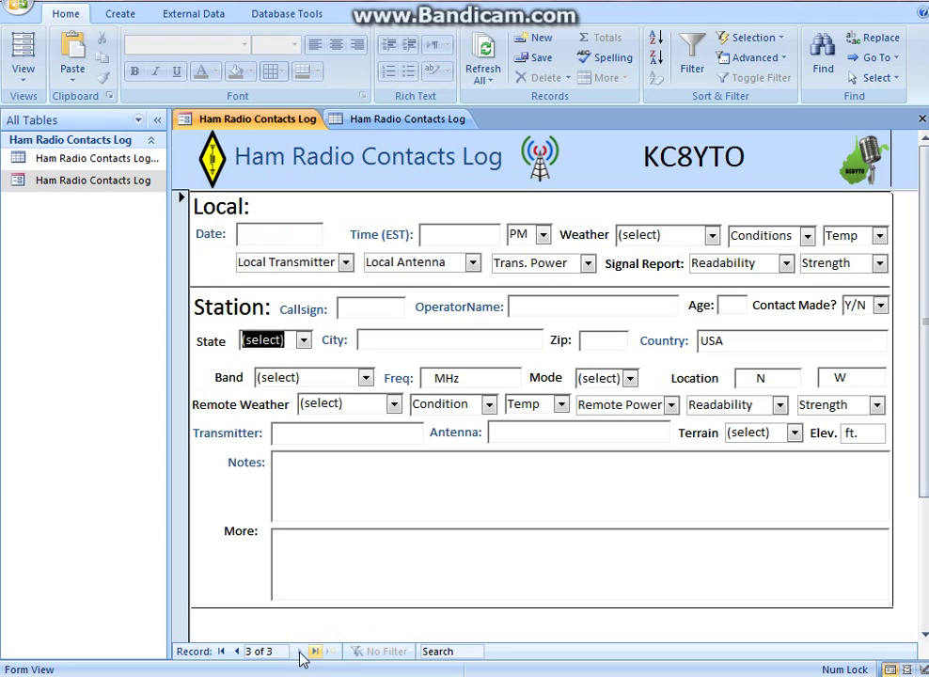
Navigate the records back to record 1, the completed W8VA contact
{"action": "left_click", "coordinate": [234, 651]}
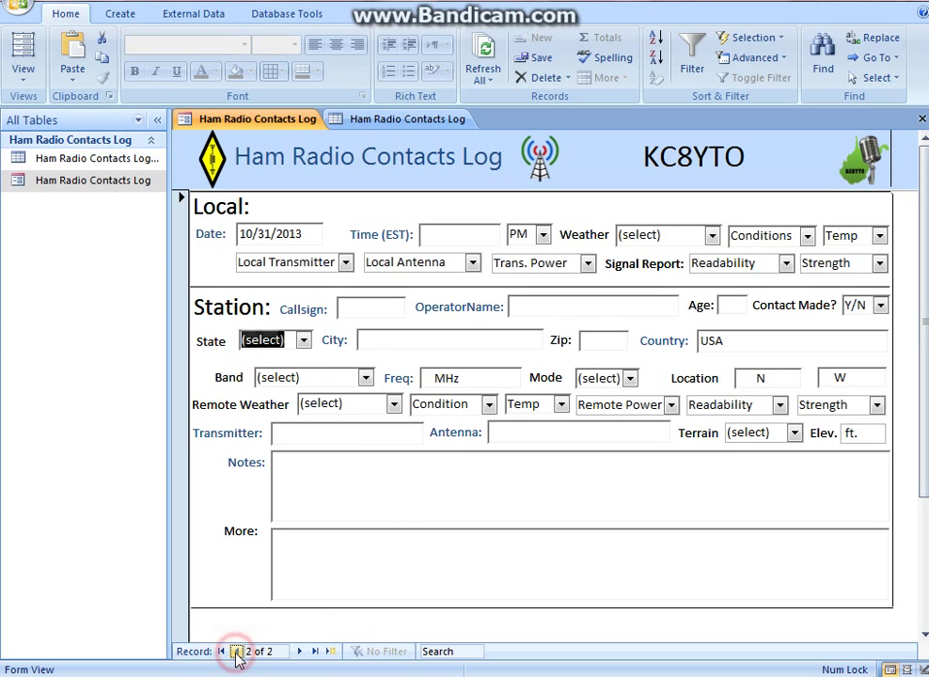
{"action": "left_click", "coordinate": [235, 651]}
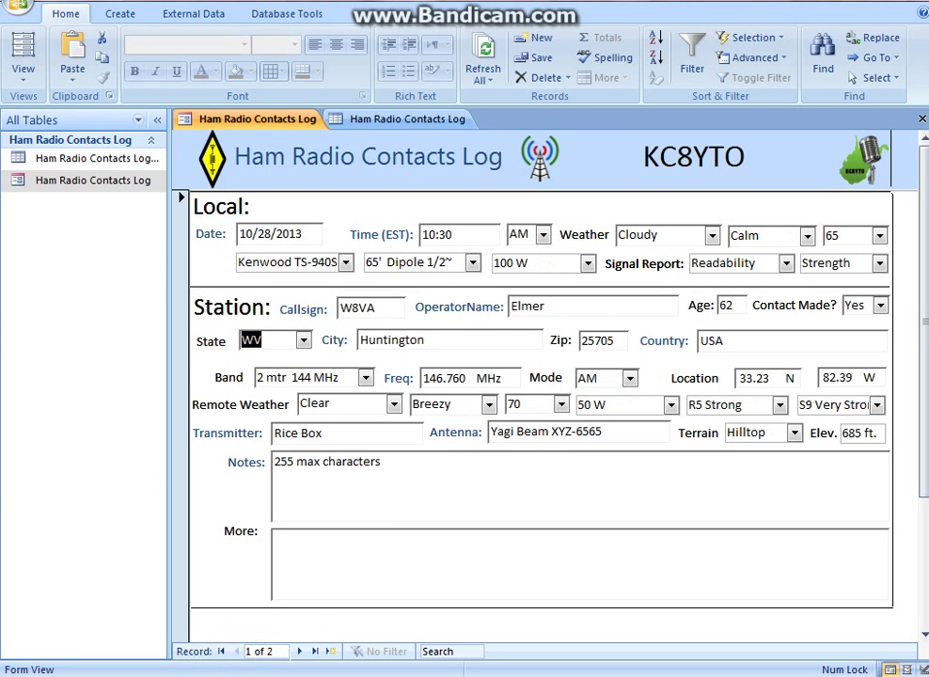
{"action": "left_click", "coordinate": [299, 651]}
{"action": "left_click", "coordinate": [299, 651]}
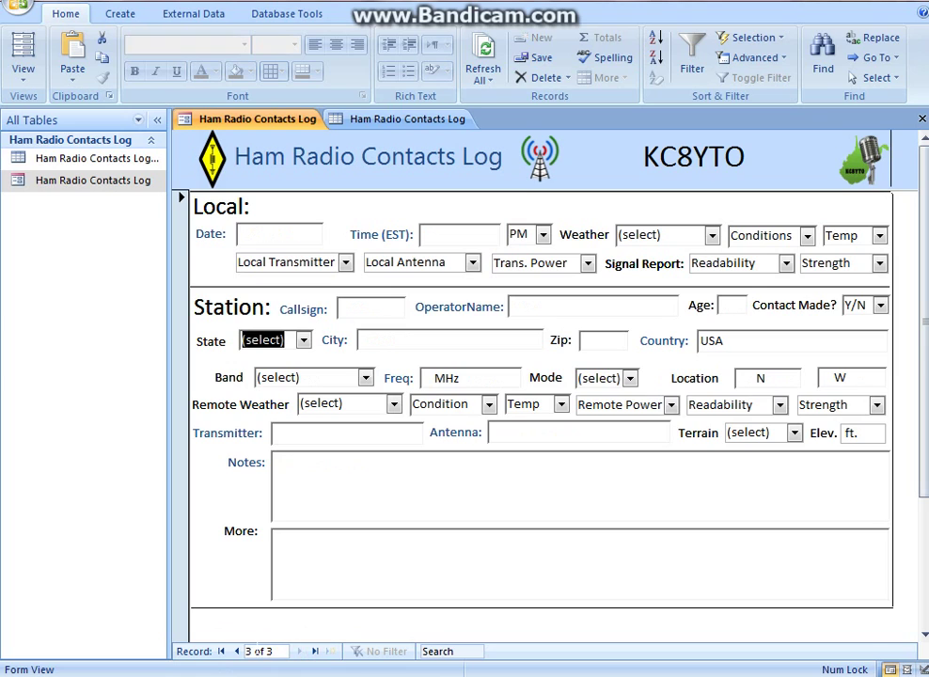
{"action": "left_click", "coordinate": [235, 651]}
{"action": "left_click", "coordinate": [235, 651]}
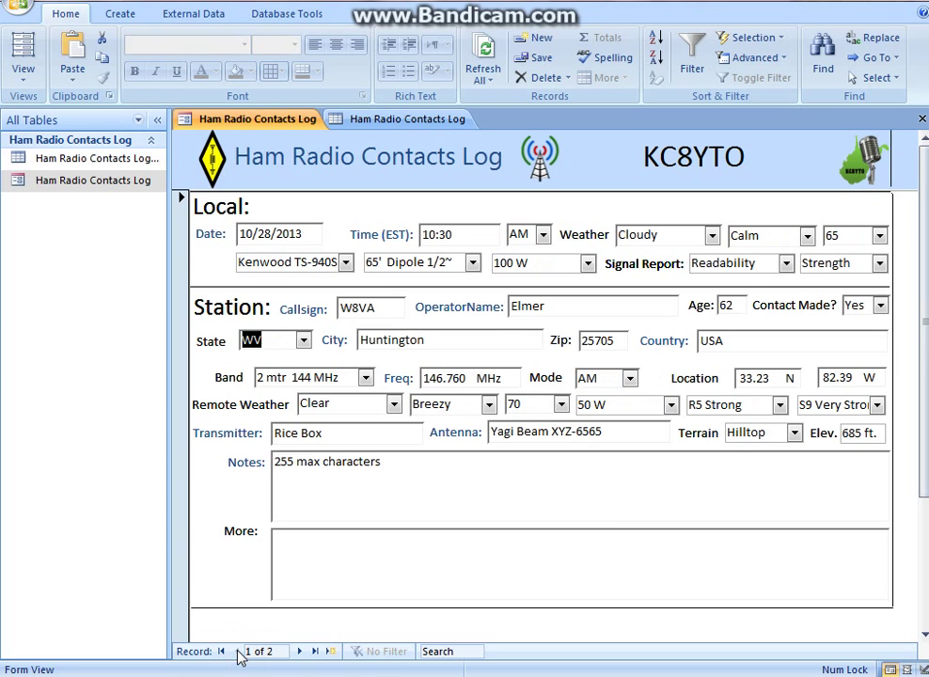